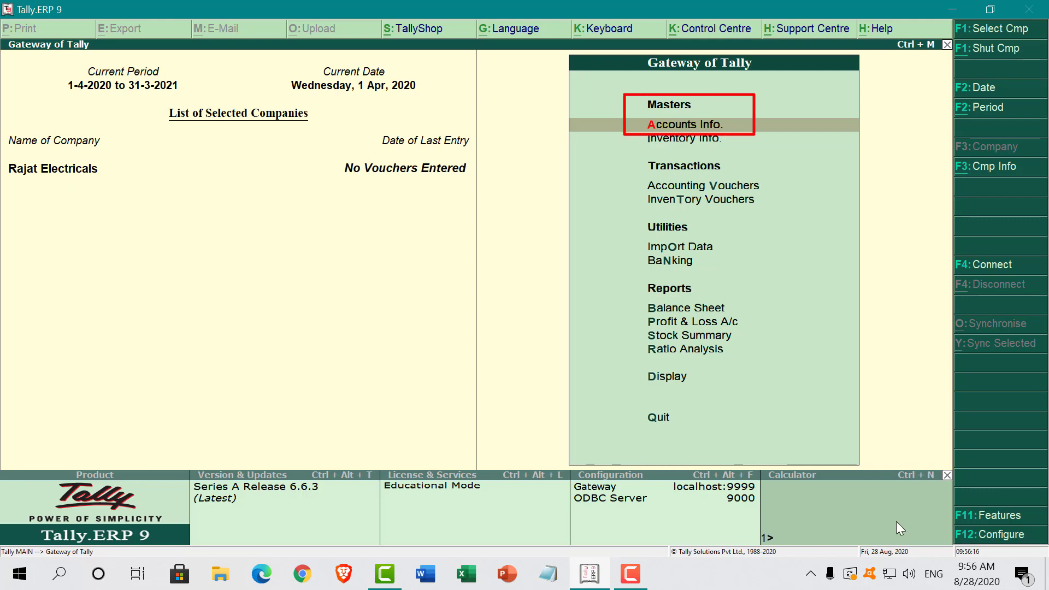
Start a new single accounting group named Local Debtors and leave its alias blank.
key("Return")
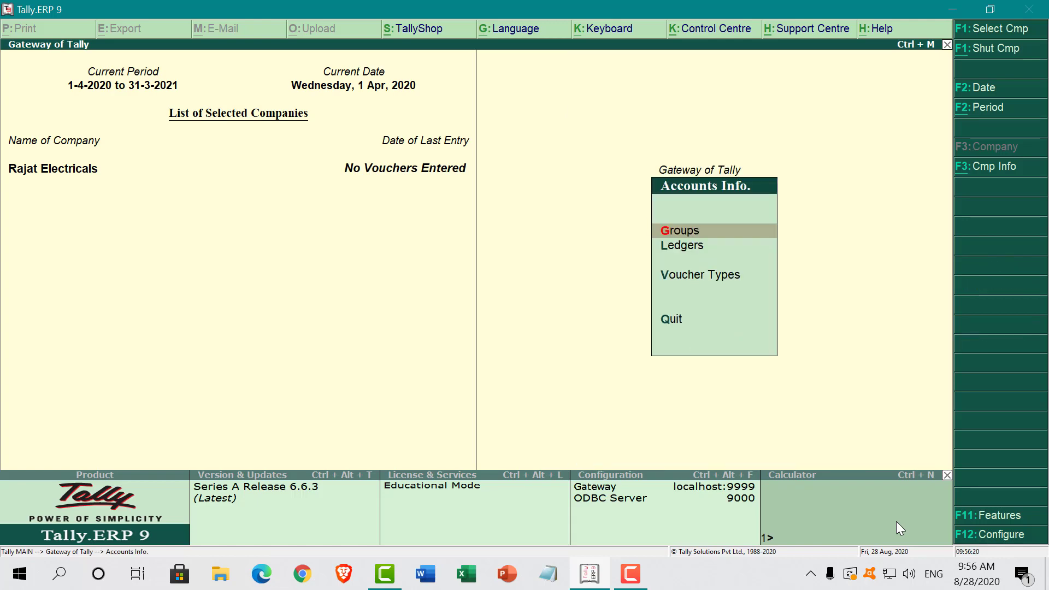
key("Return")
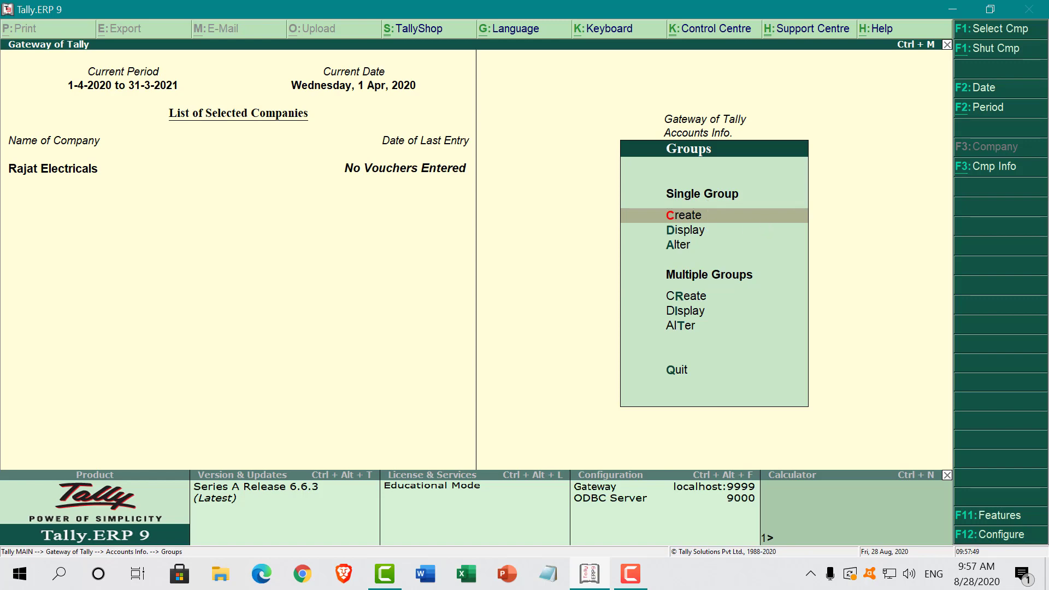
left_click(768, 225)
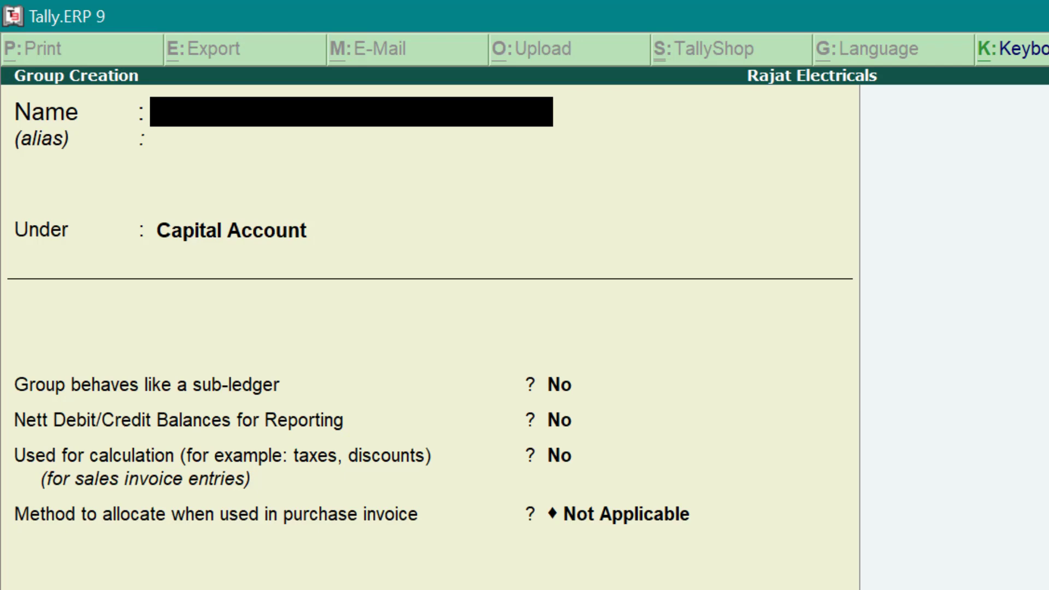
type("Local")
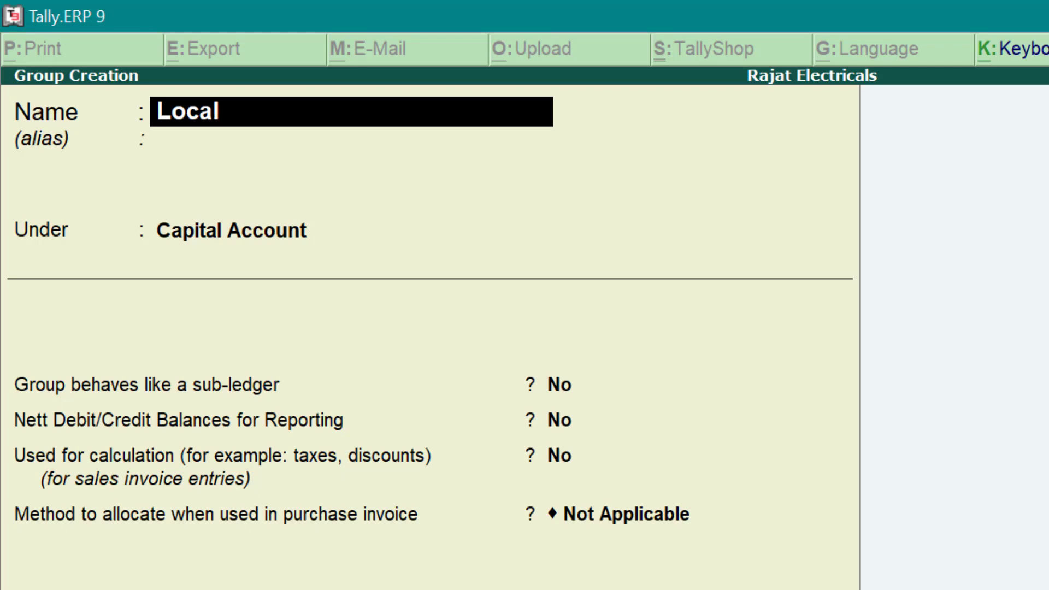
type(" Deb")
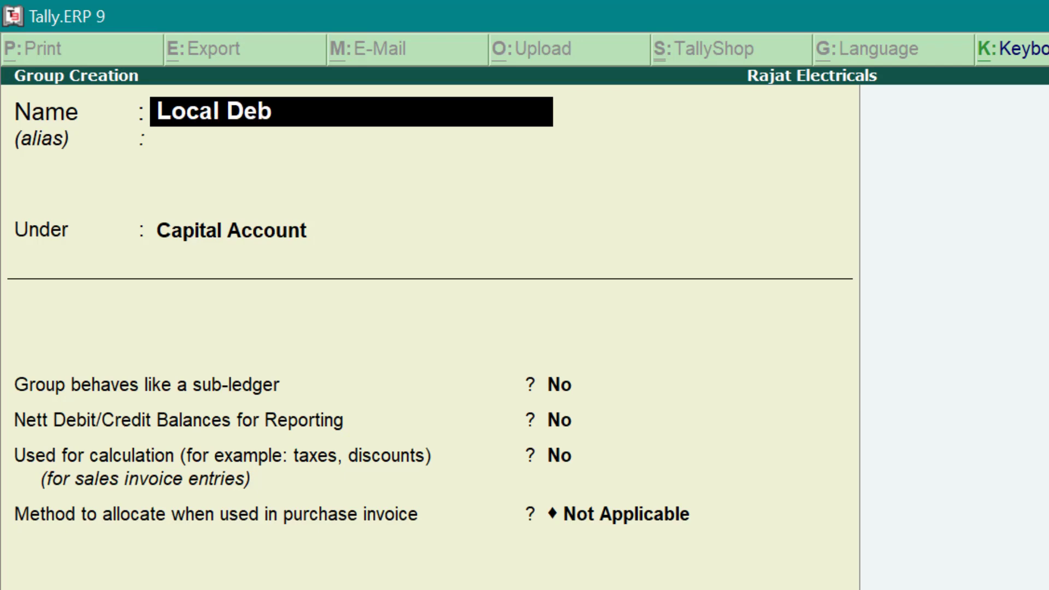
type("tors")
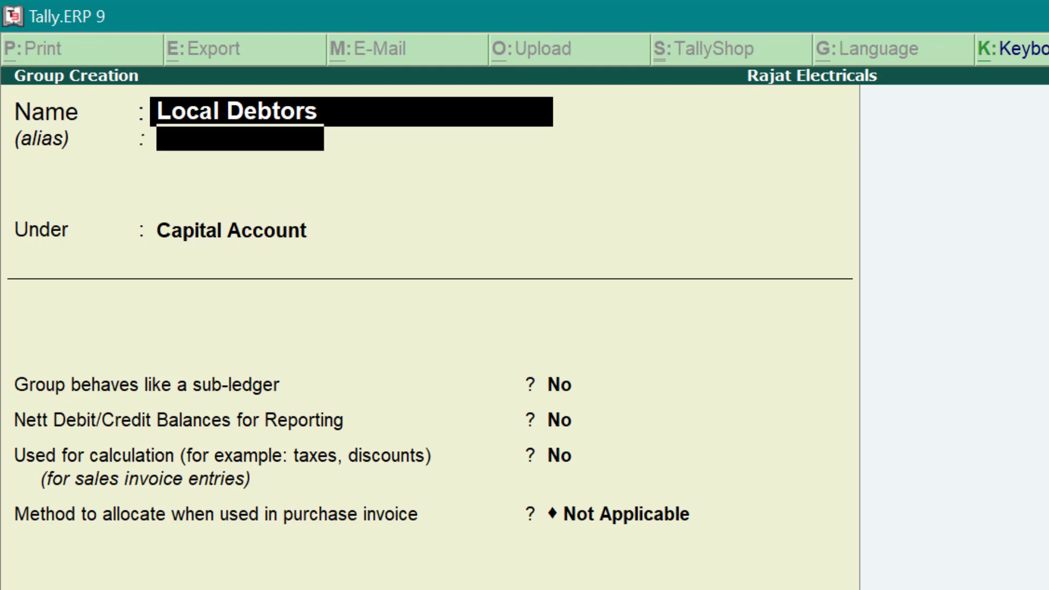
key("Return")
key("Return")
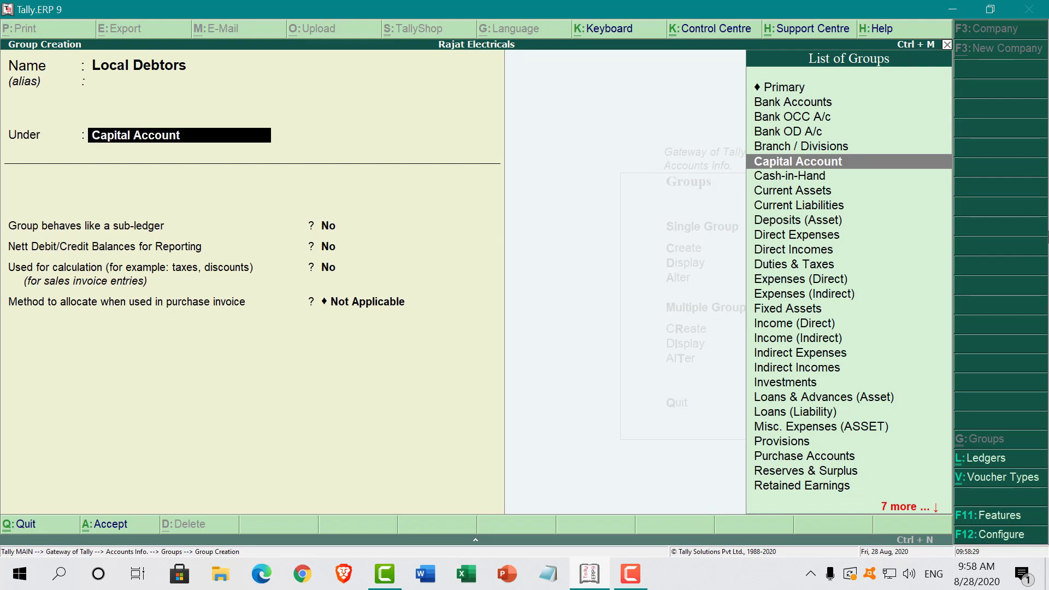
Place the Local Debtors group under Sundry Debtors and save it with the remaining options at their defaults.
type("Su")
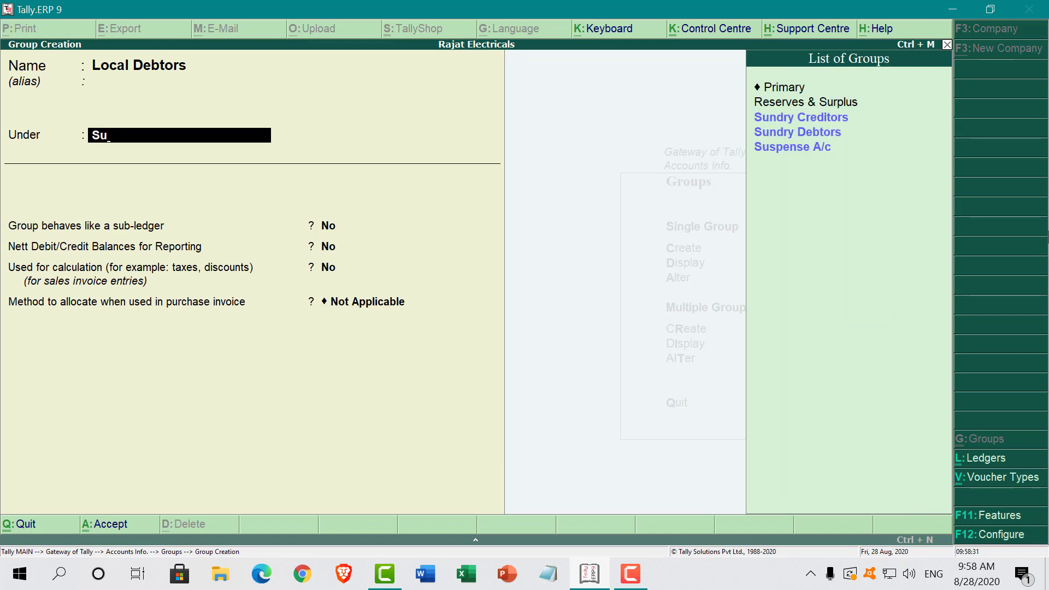
key("Down")
key("Down")
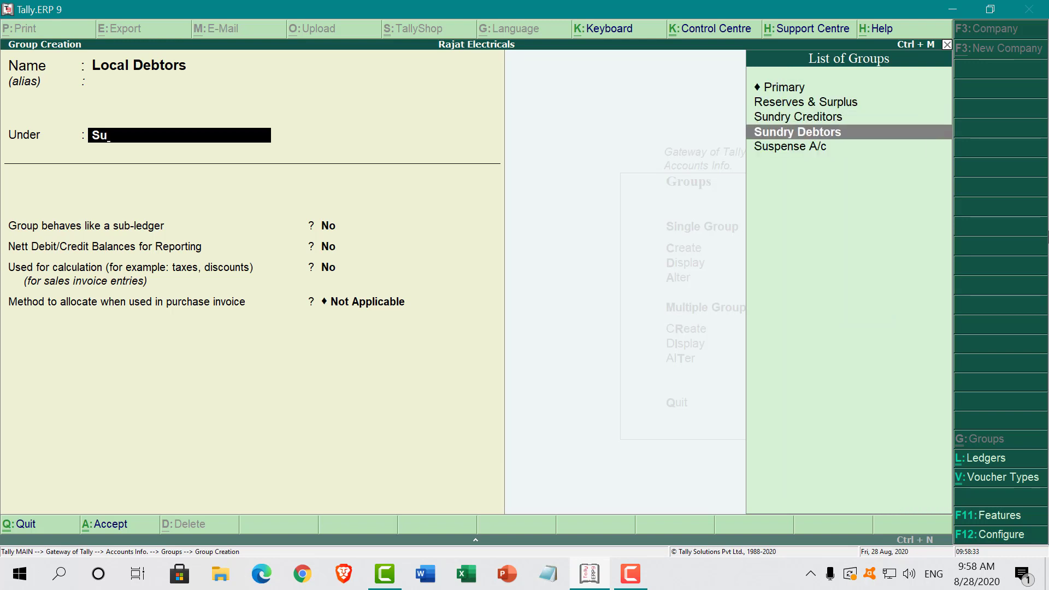
key("Return")
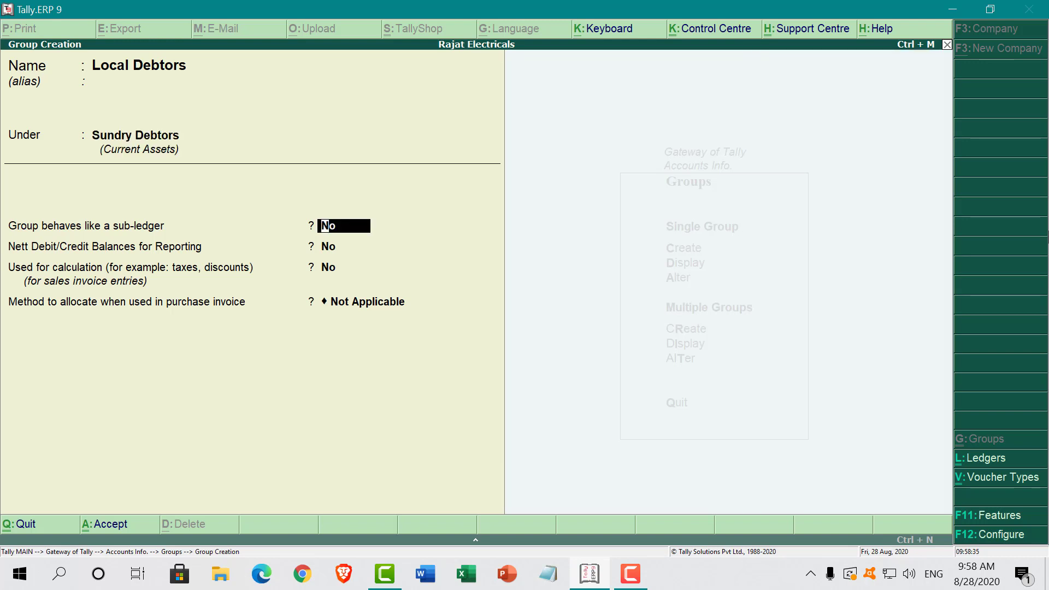
key("Return")
key("Return")
key("Return")
key("Return")
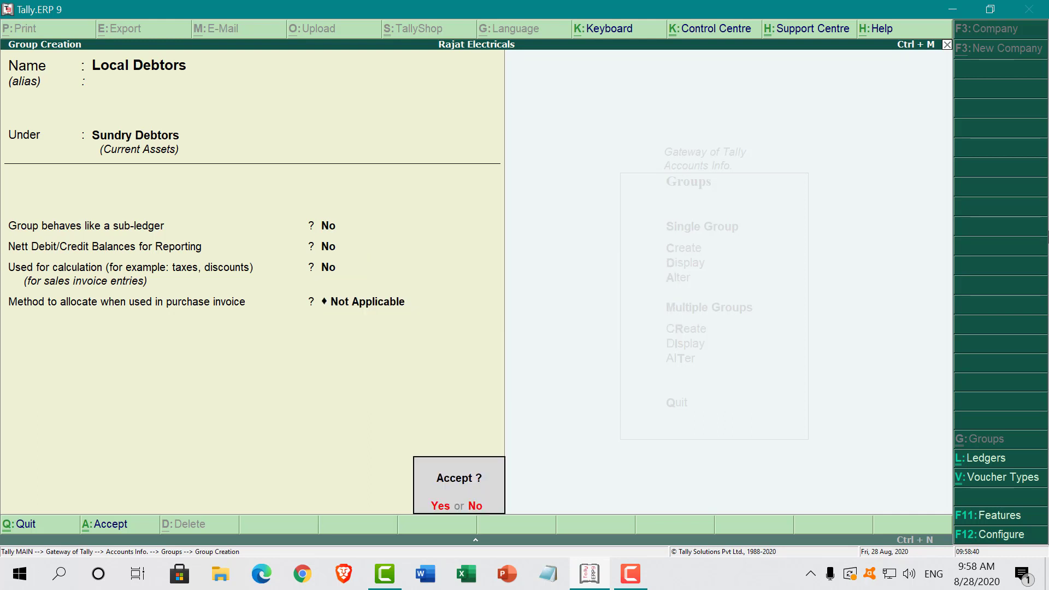
key("Return")
Name the next new group Interstate Debtors and keep it under Sundry Debtors.
type("I")
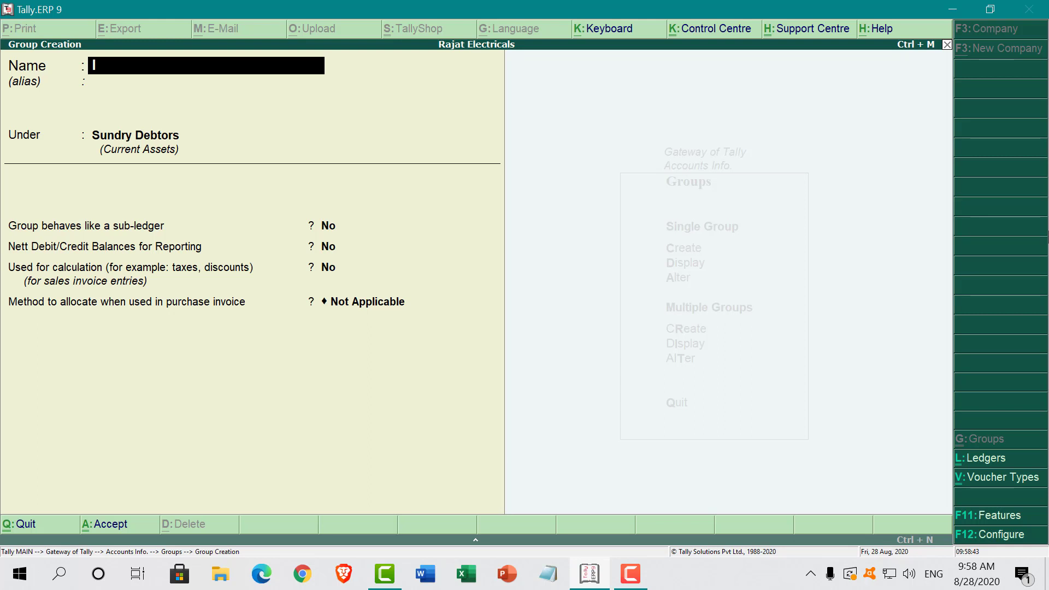
type("nterstater")
key("BackSpace")
type("Debtors")
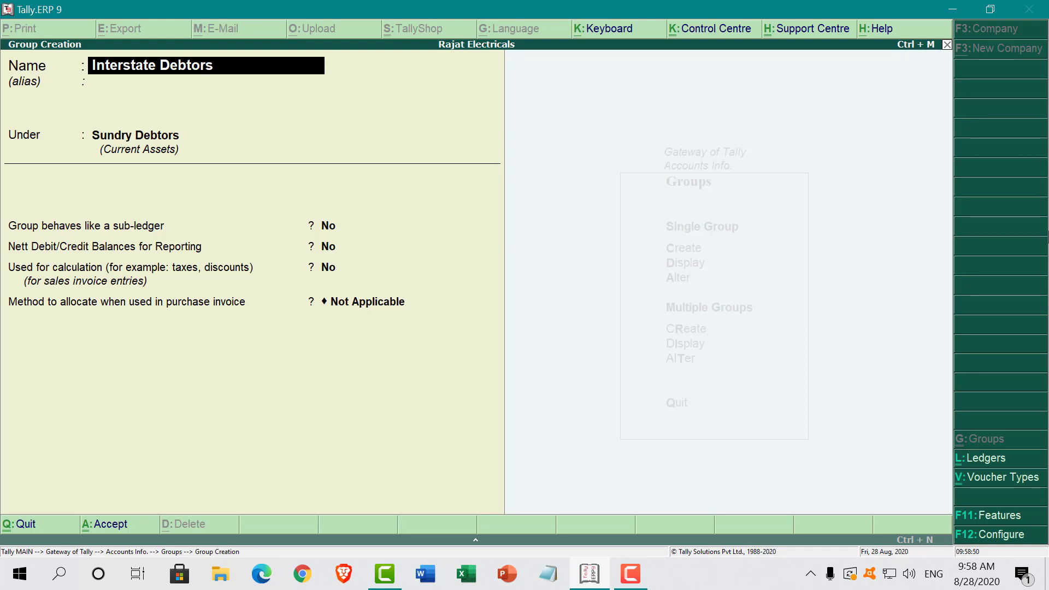
key("Return")
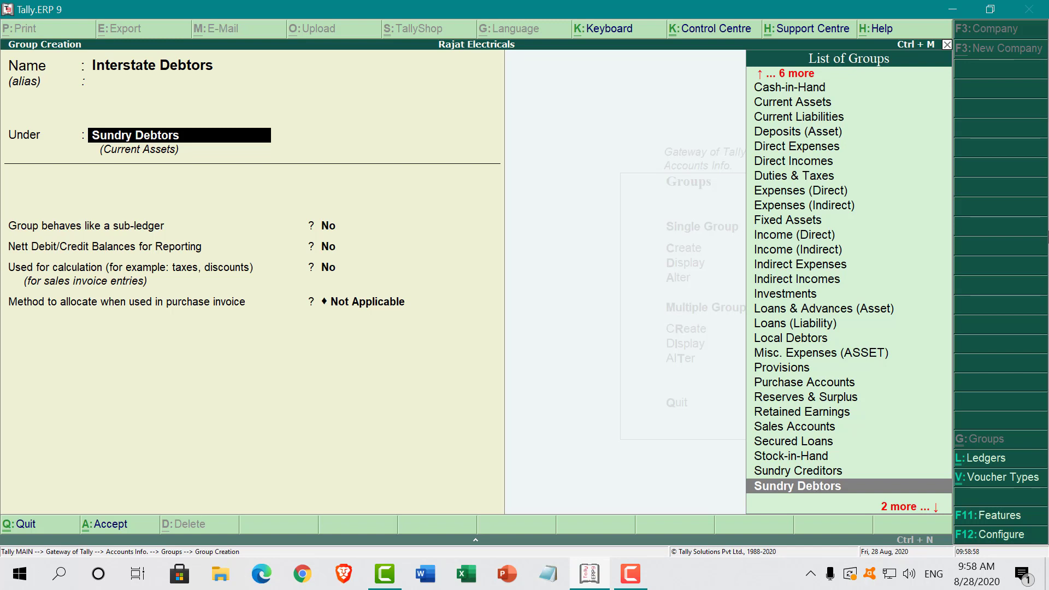
key("Return")
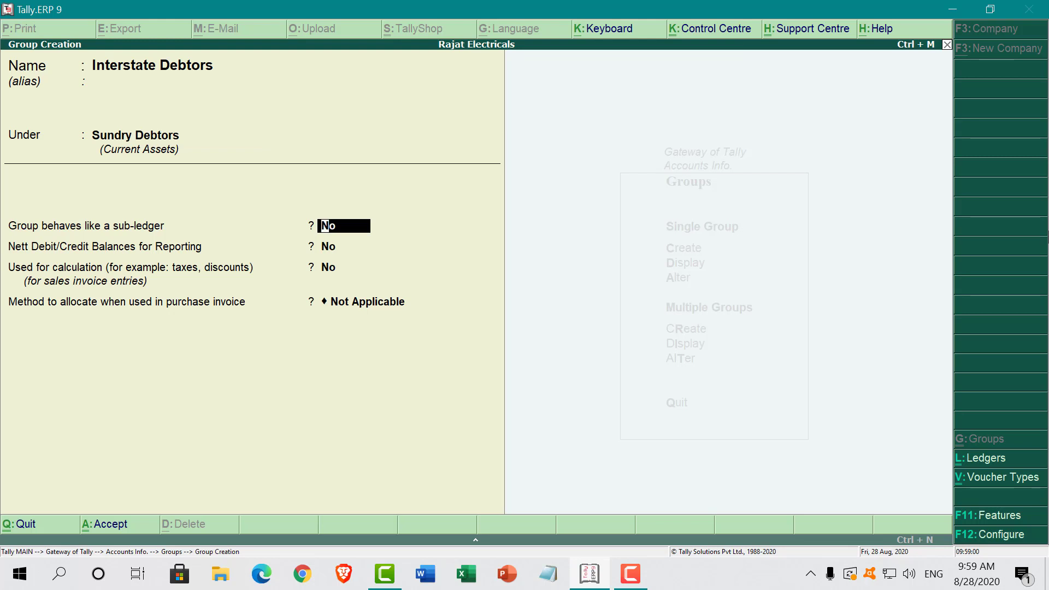
Save the Interstate Debtors group with the default options and leave group creation.
key("Return")
key("Return")
key("Return")
key("Return")
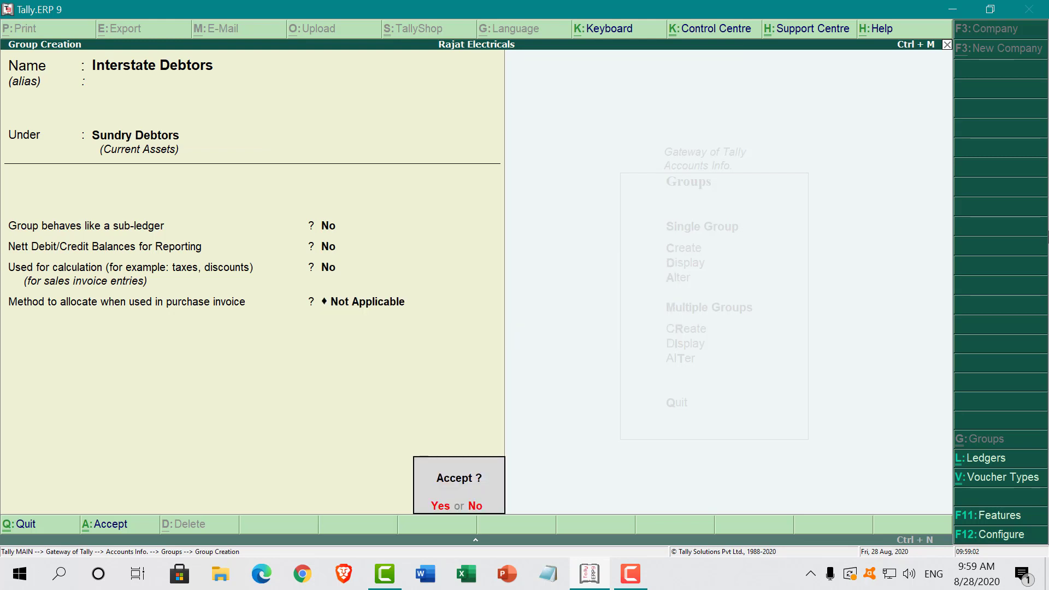
key("Return")
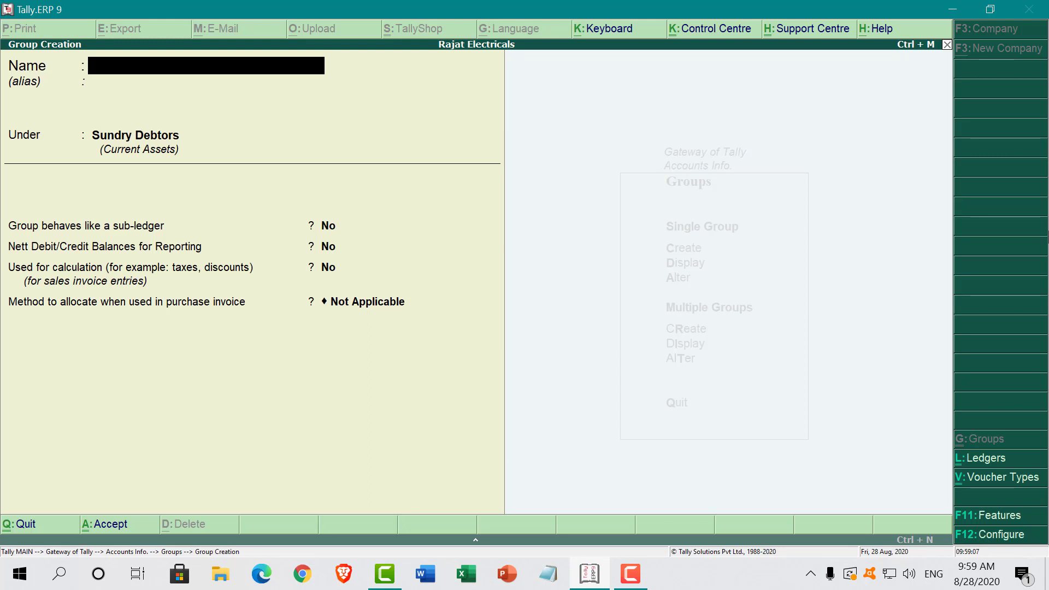
key("Escape")
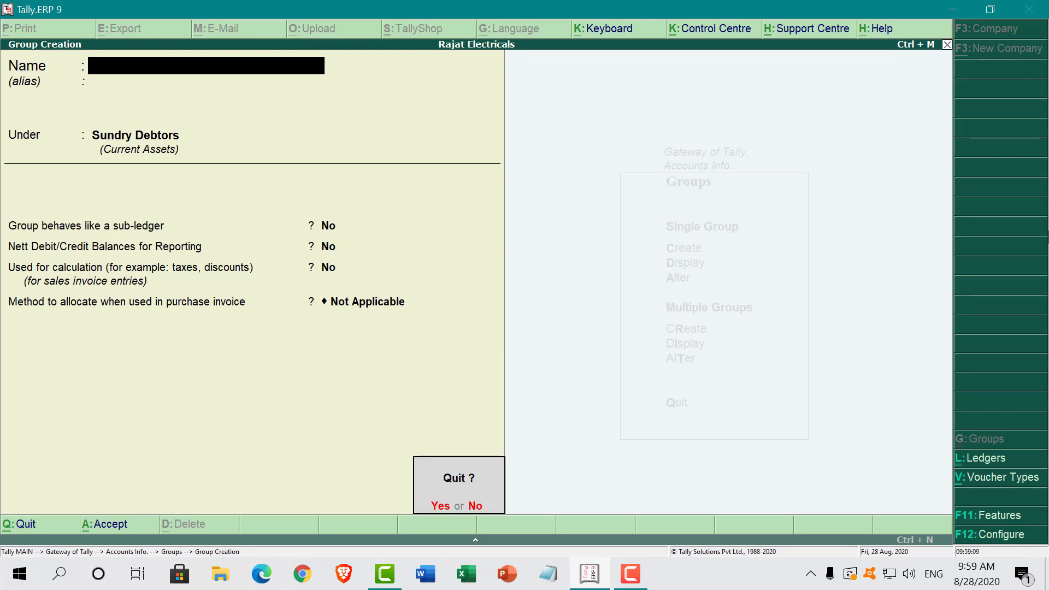
key("Return")
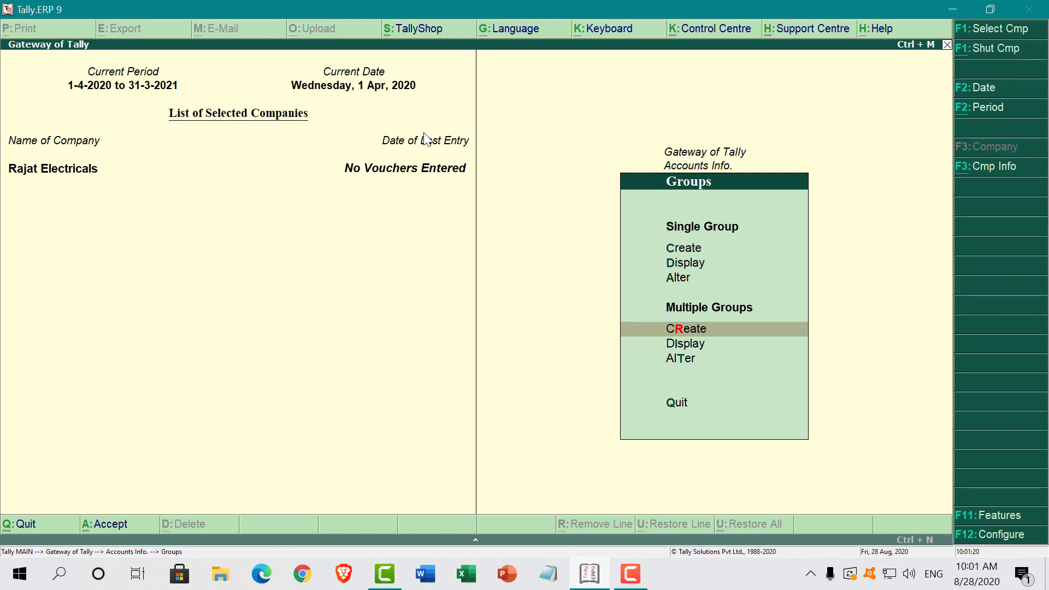
Display the details of the single group Sundry Debtors, then close the view.
key("Up")
key("Up")
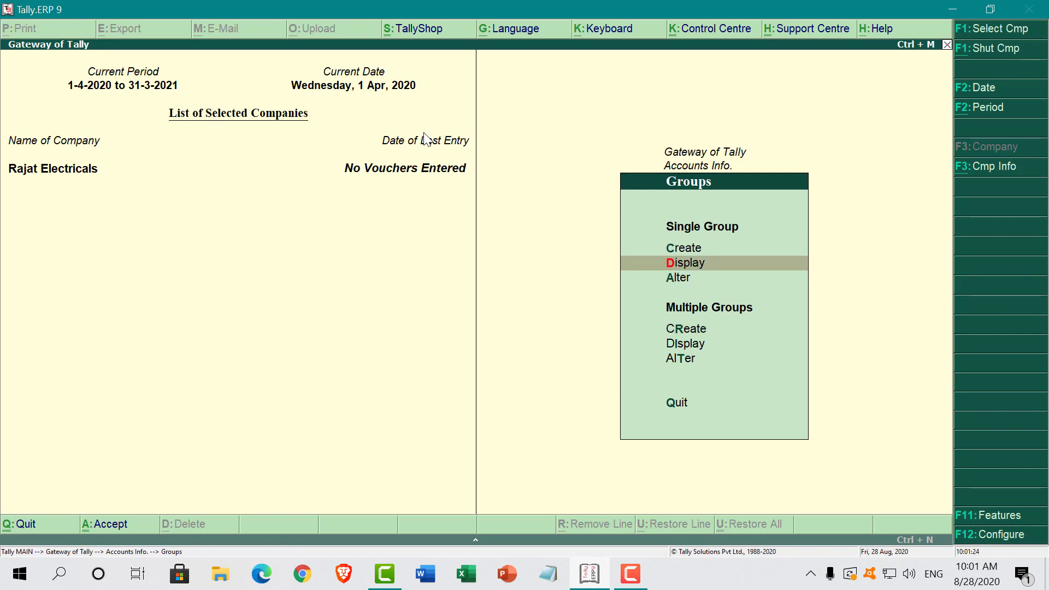
key("Return")
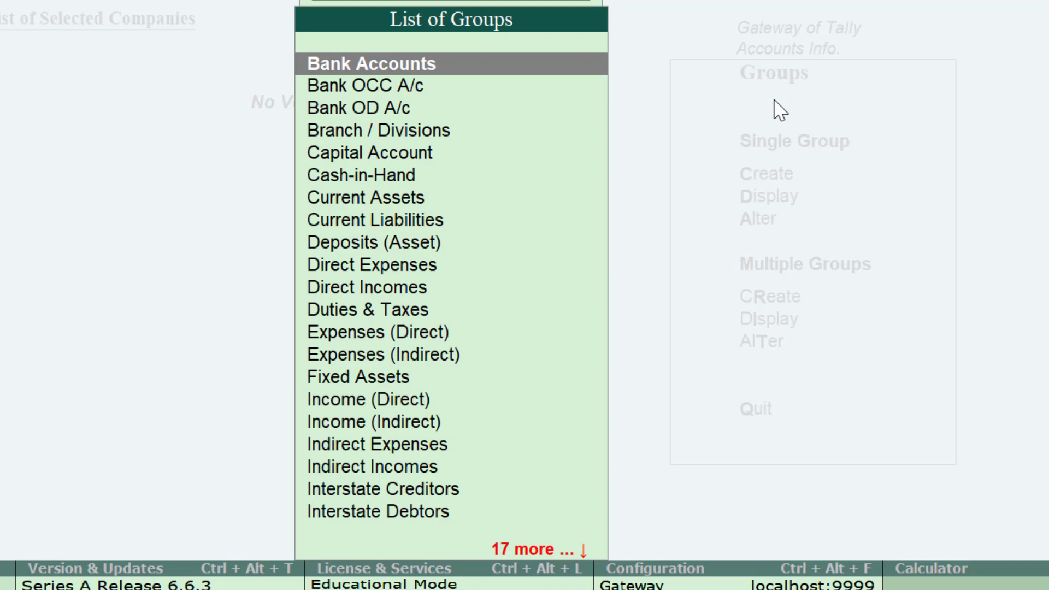
type("sun")
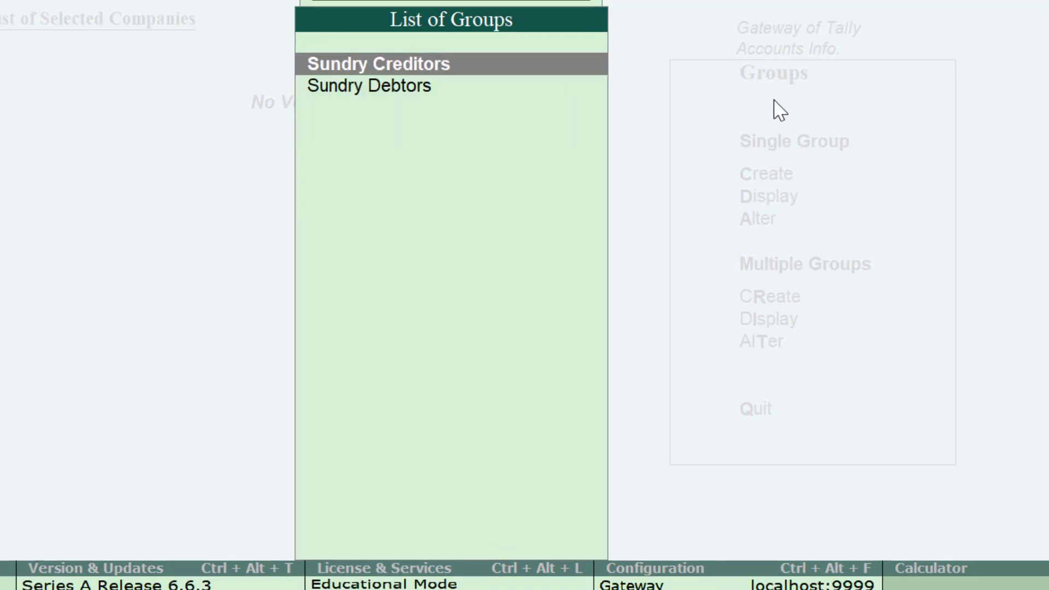
key("Down")
key("Return")
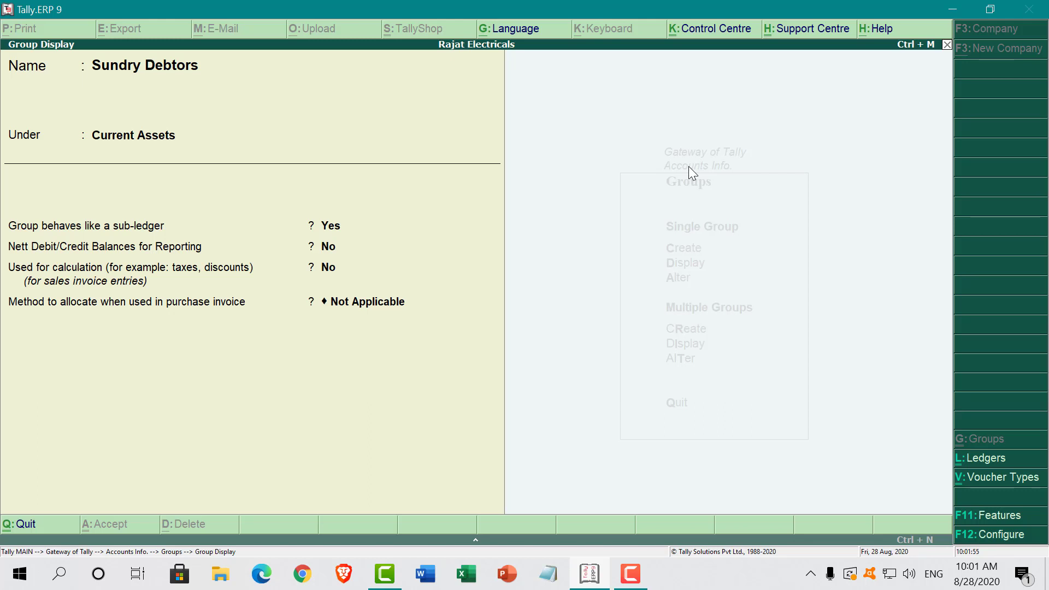
key("Escape")
key("Escape")
key("Escape")
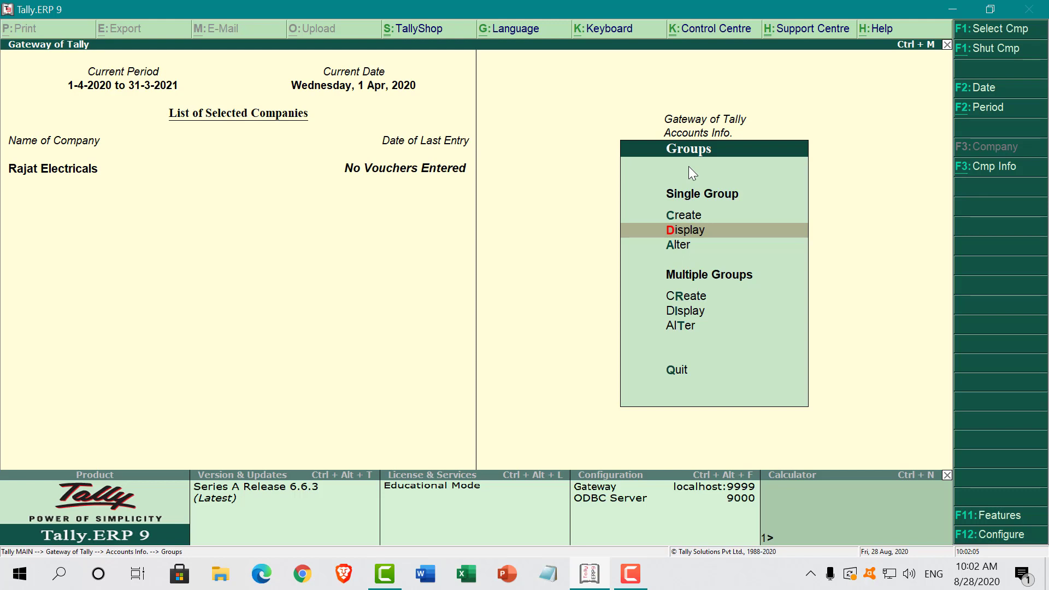
Start a new single ledger named Capital A/c and leave its alias blank.
key("Down")
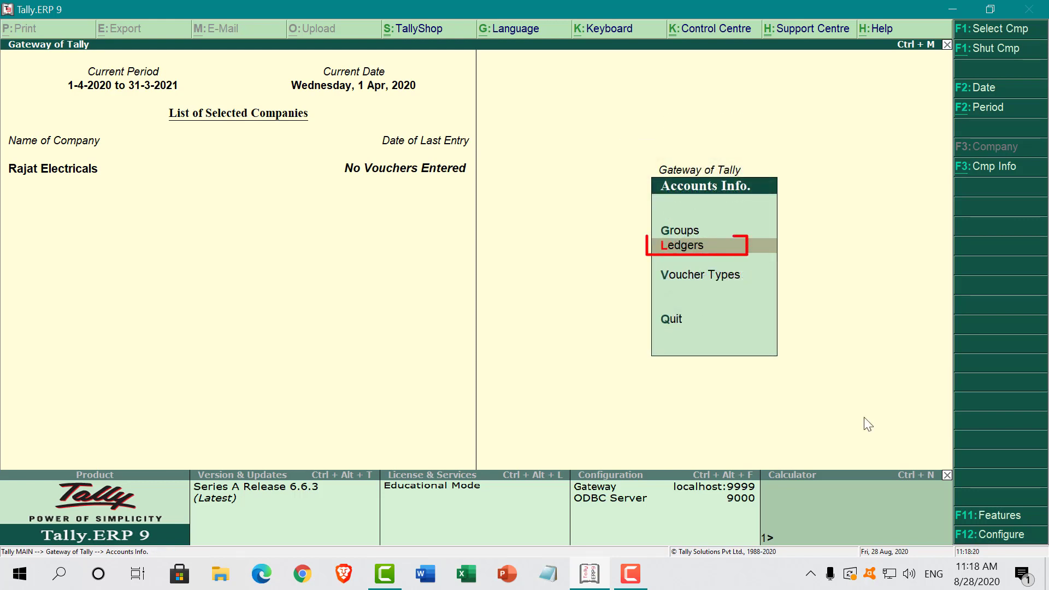
left_click(727, 246)
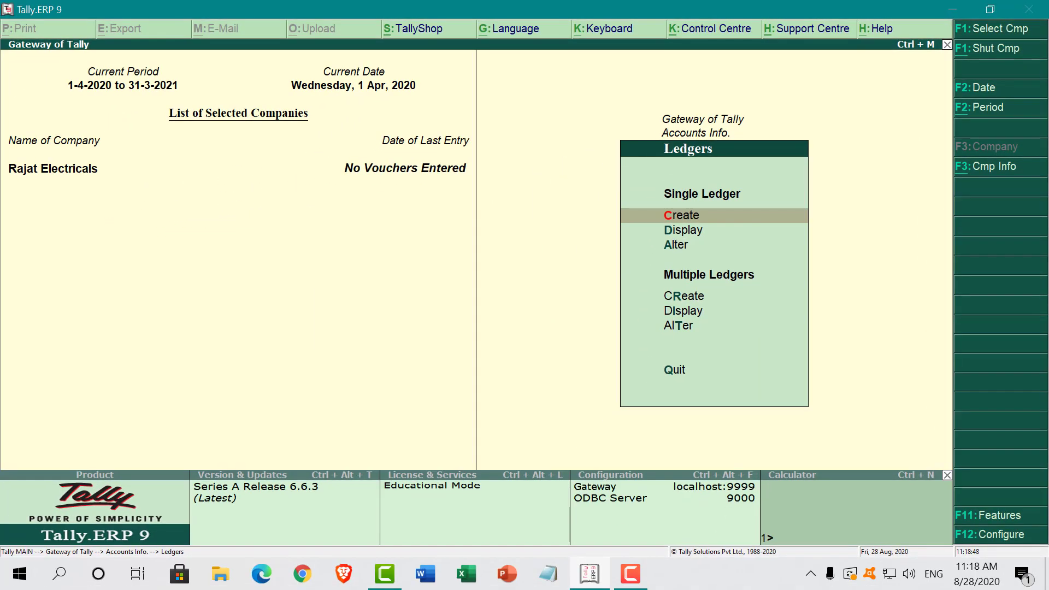
key("Down")
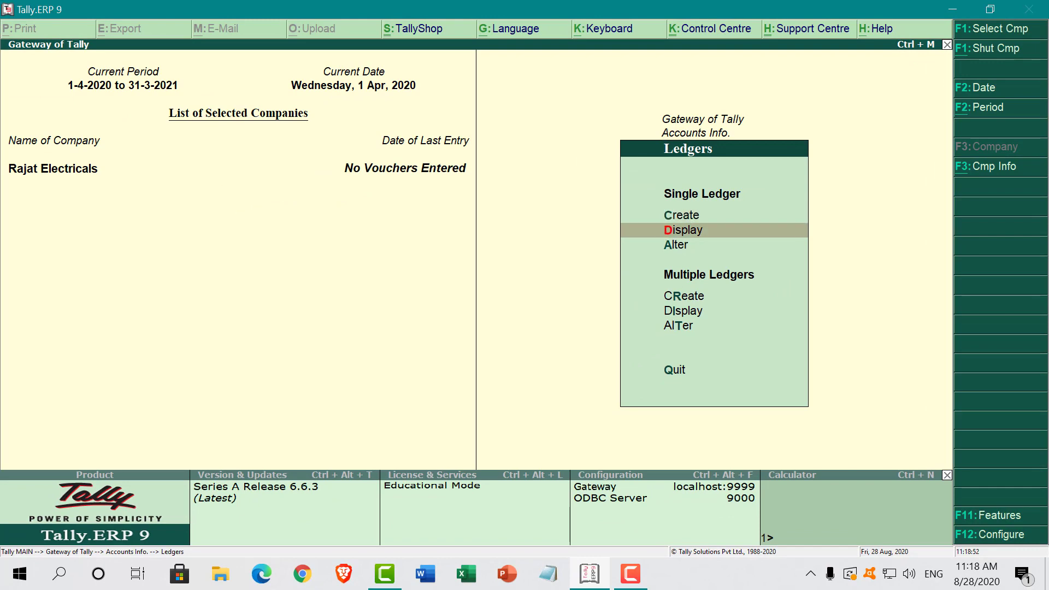
key("Return")
key("Up")
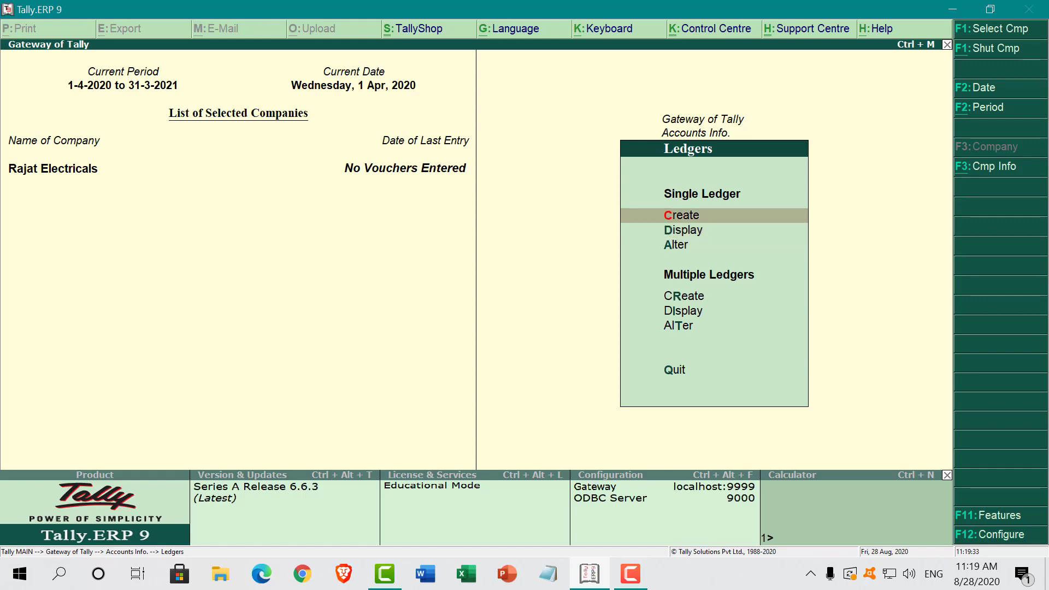
key("Return")
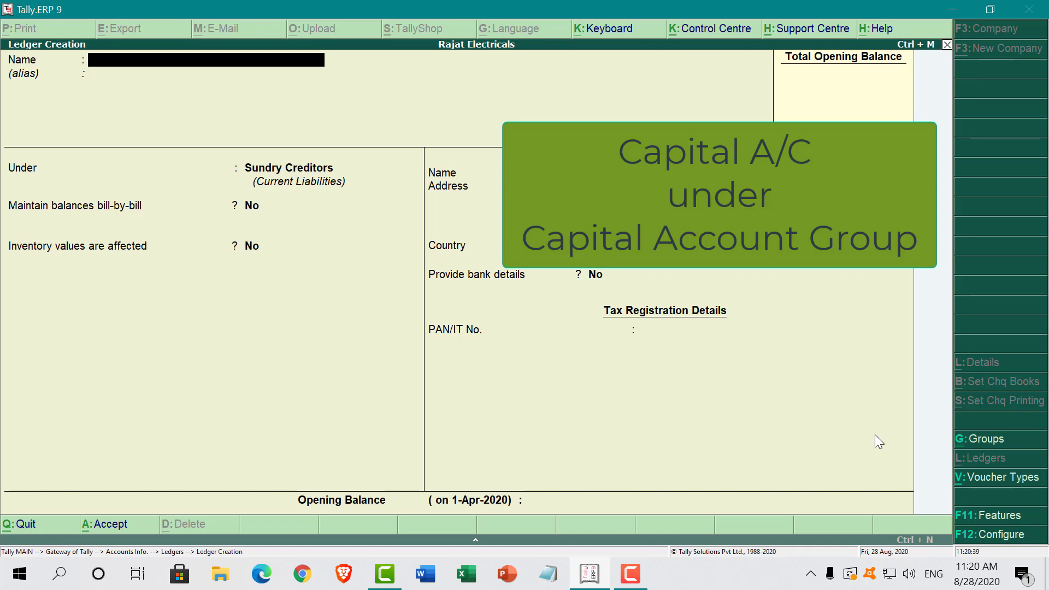
type("Ca")
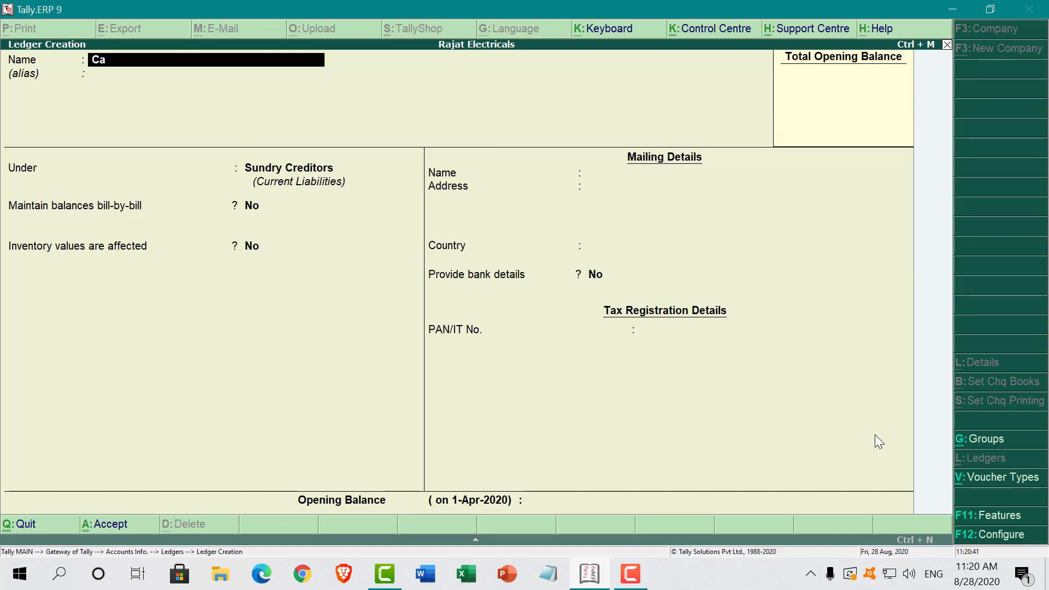
type("pital A/c")
key("Return")
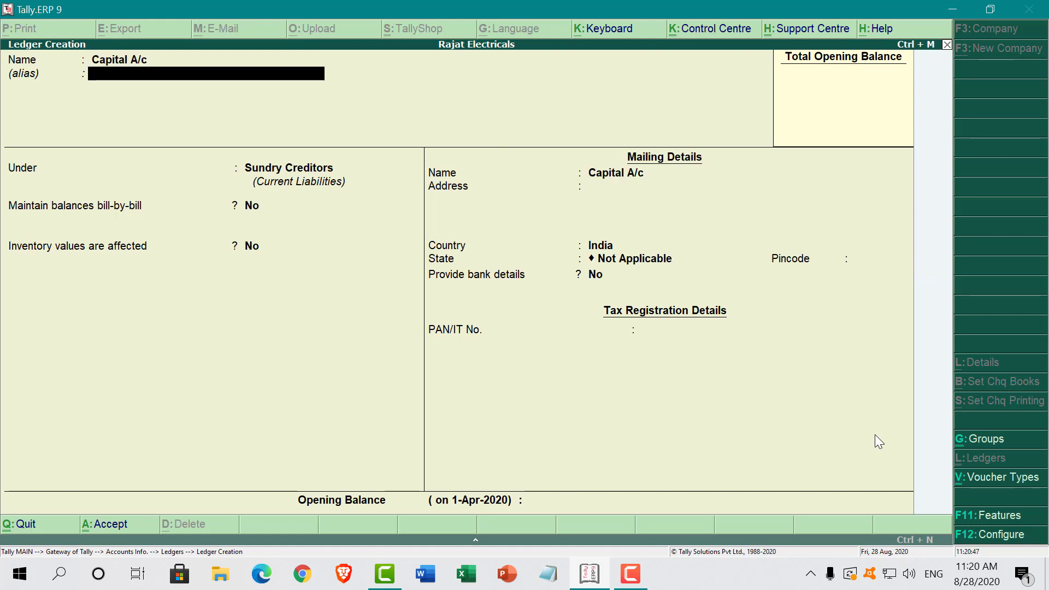
key("Return")
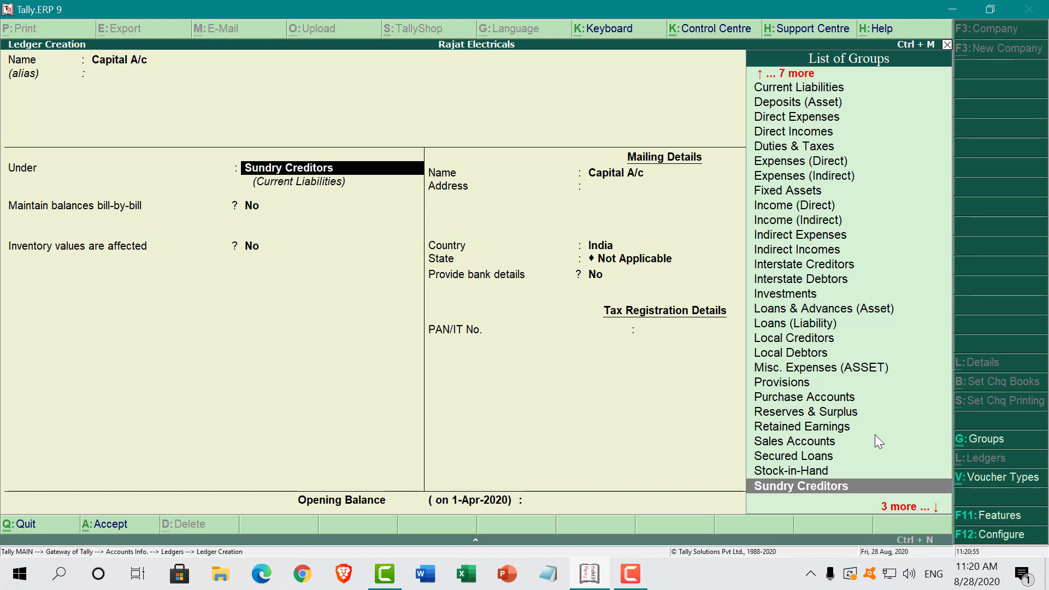
Place the Capital A/c ledger under Capital Account and save it with all remaining details at their defaults.
type("Capi")
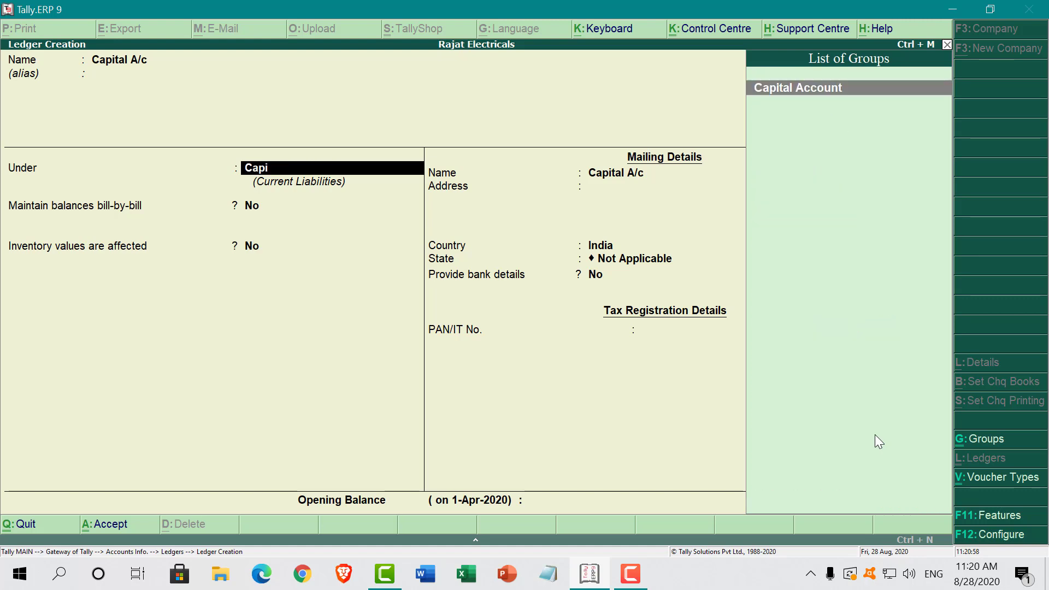
key("Return")
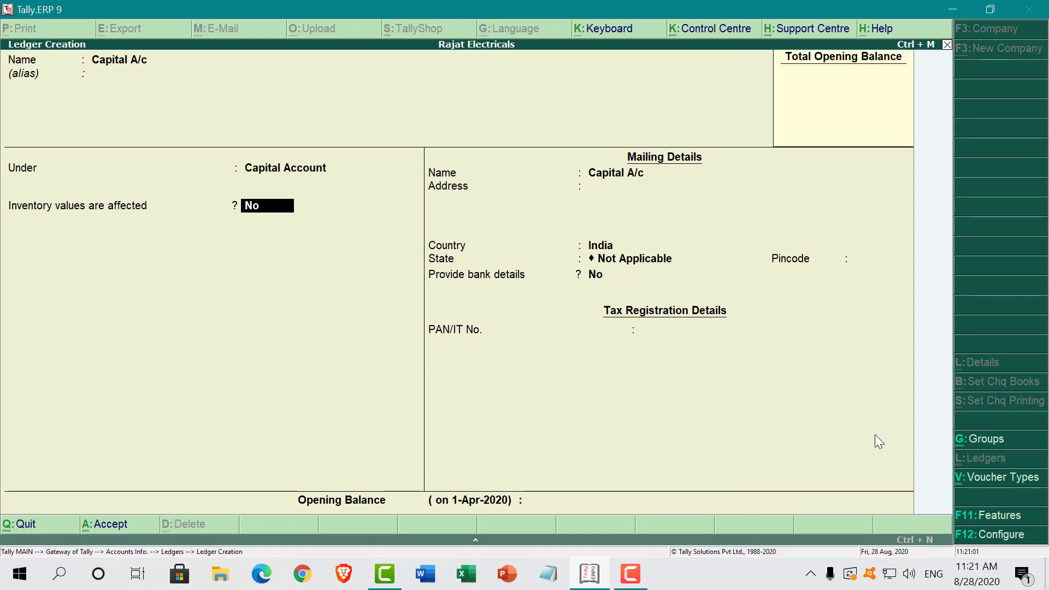
key("Return")
key("Return")
key("Return")
key("Return")
key("Return")
key("Return")
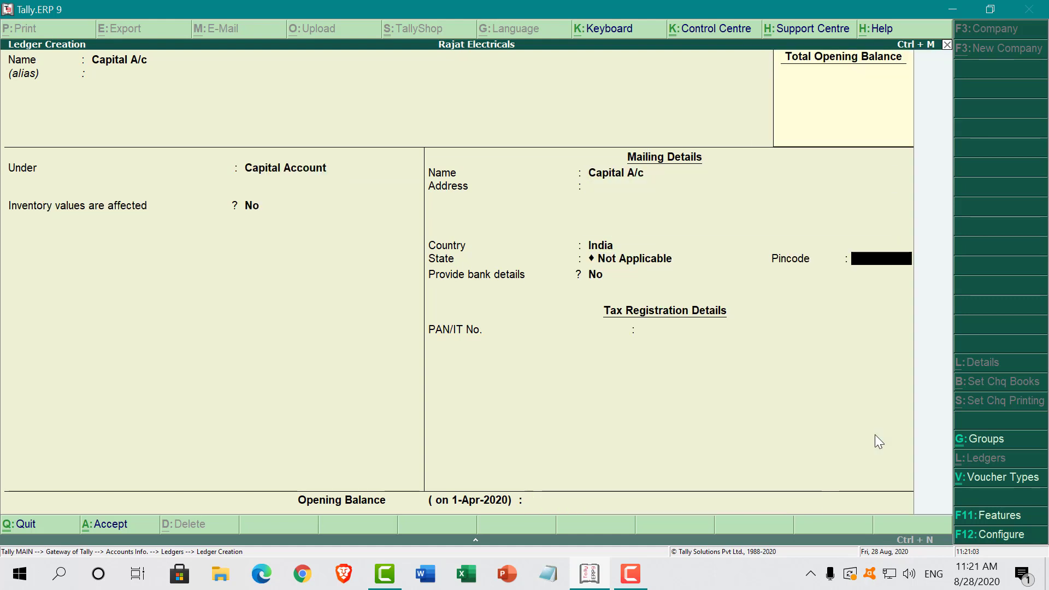
key("Return")
key("Return")
key("Return")
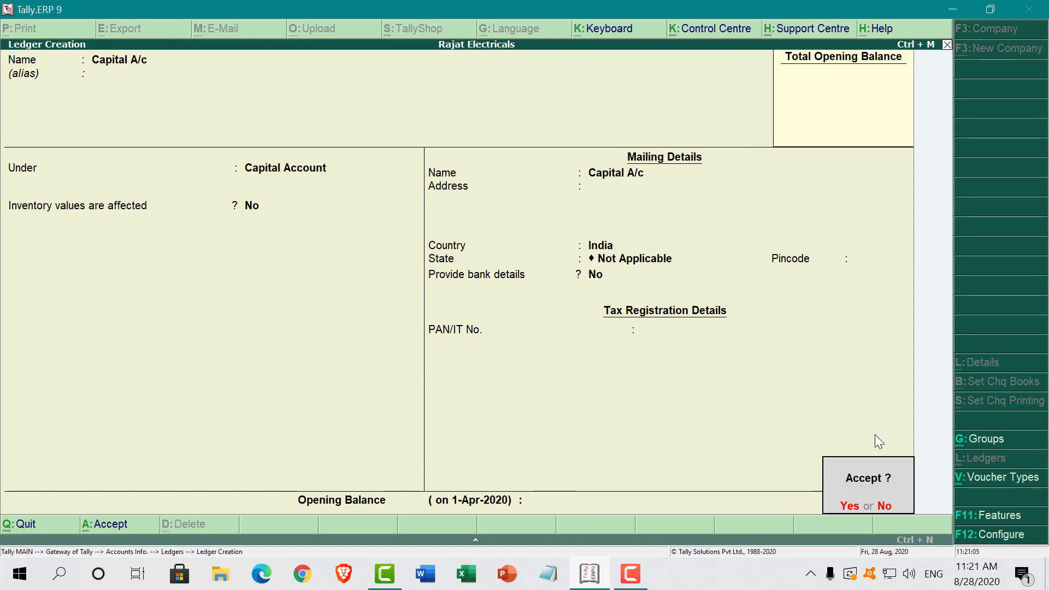
key("Return")
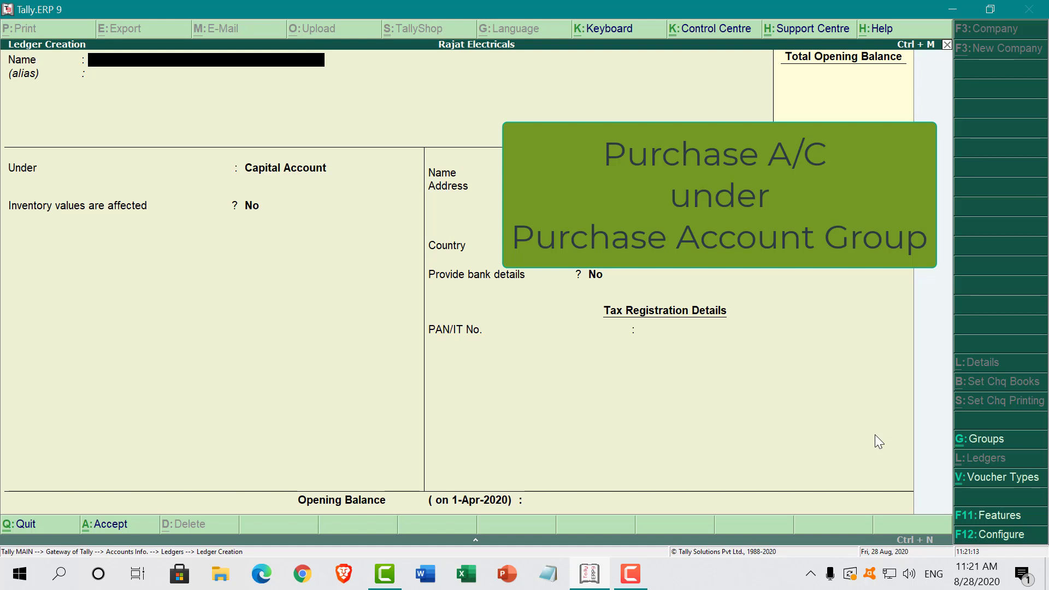
Name the next new ledger Purchase A/c, without an alias, and place it under Purchase Accounts.
type("Purchase a/c")
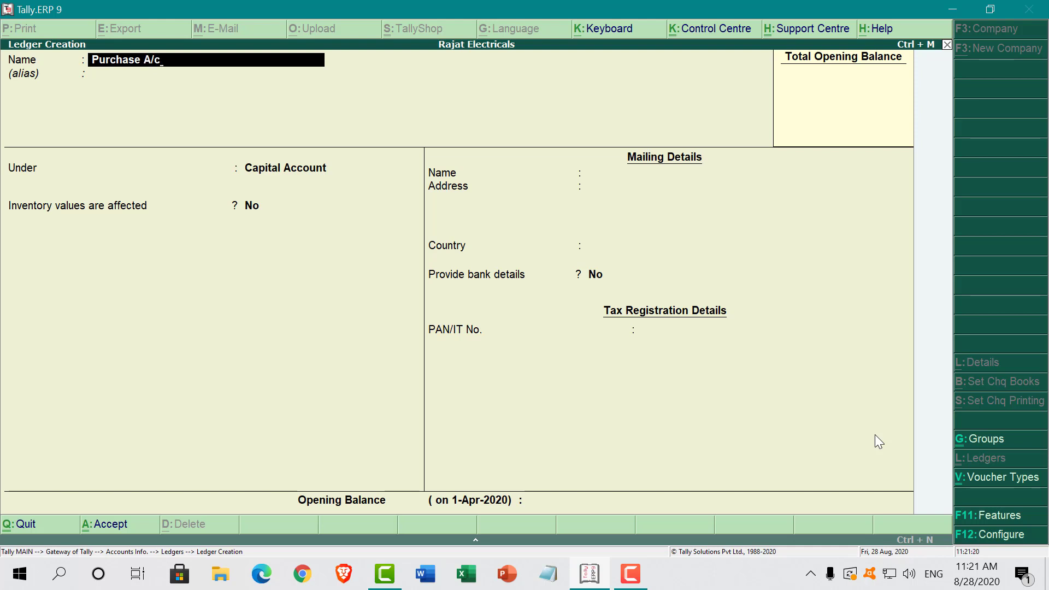
key("Return")
key("Return")
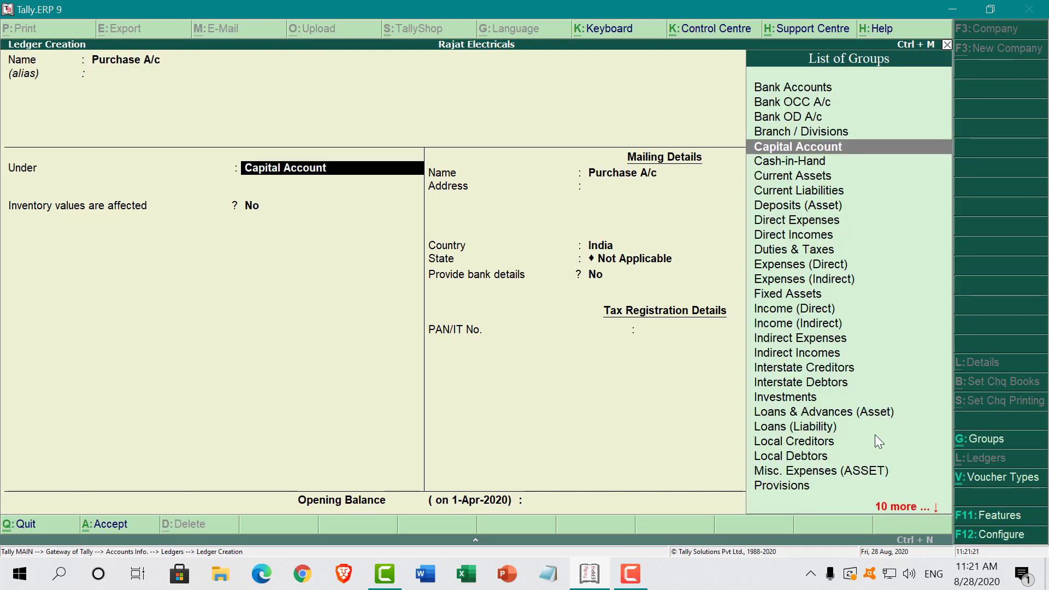
type("Purchase")
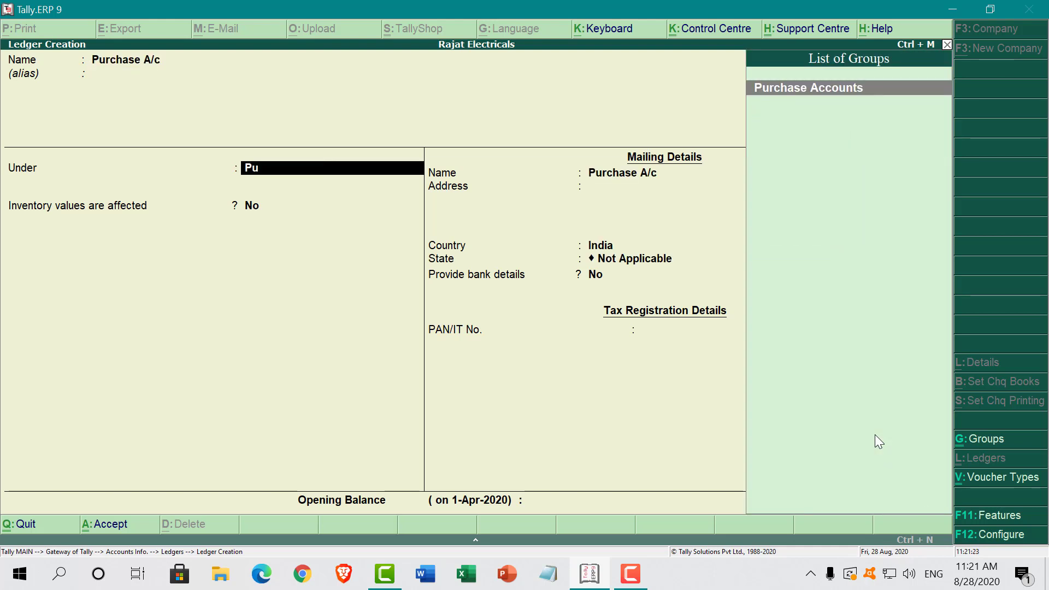
key("Return")
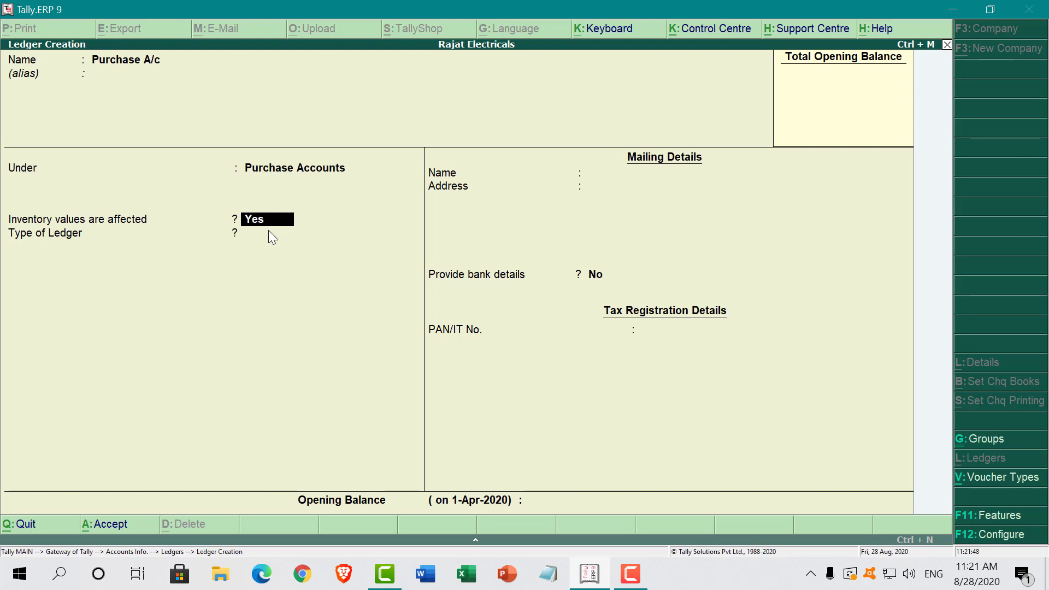
Save the Purchase A/c ledger with inventory values affected set to Yes and ledger type Not Applicable.
key("Return")
key("Return")
key("Return")
key("Return")
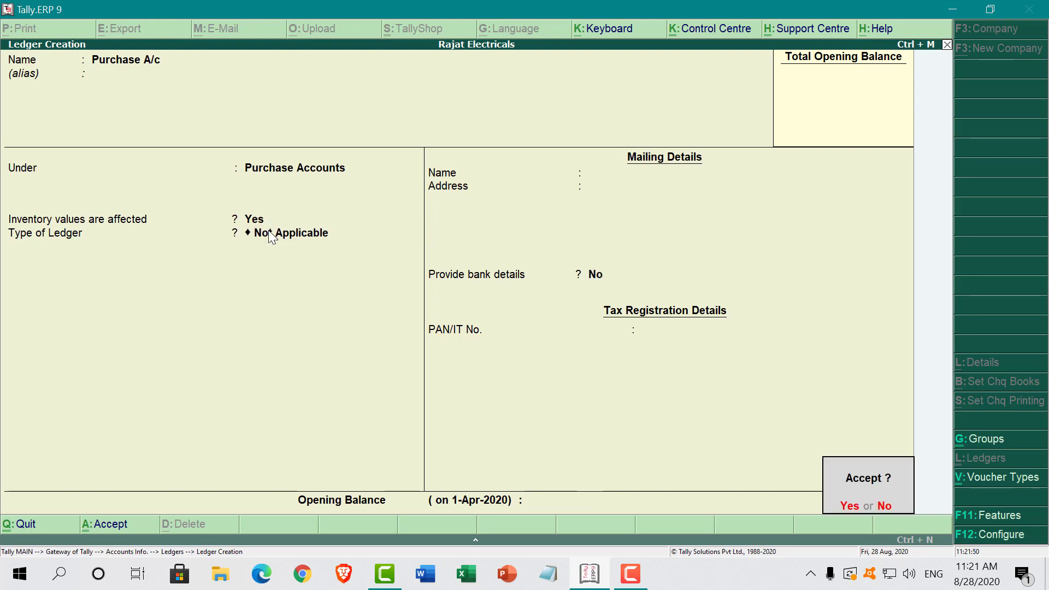
key("Return")
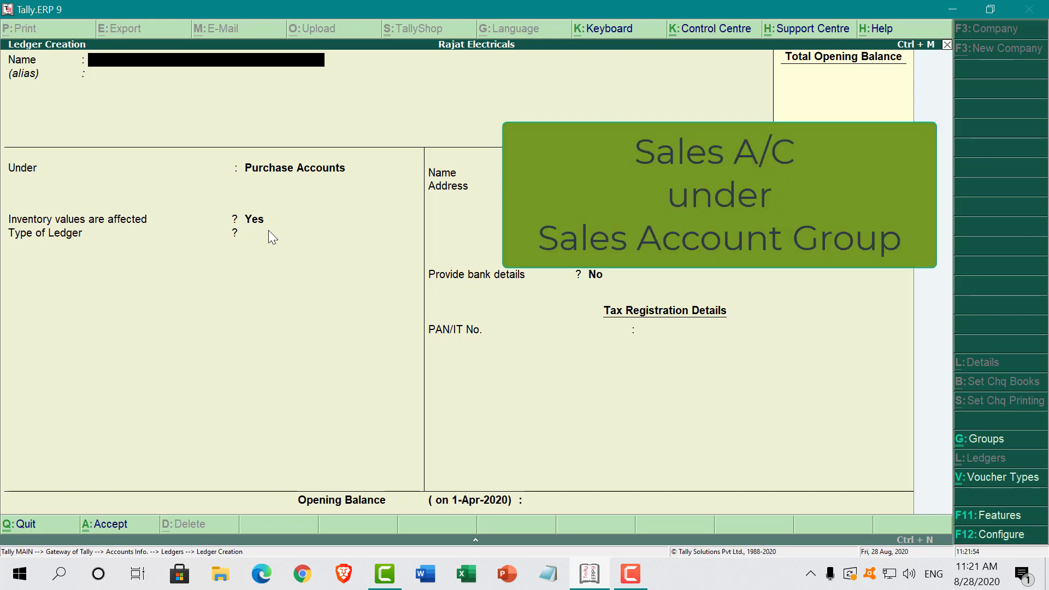
Name the next new ledger Sales A/c, without an alias, and place it under Sales Accounts.
type("Sales a/c")
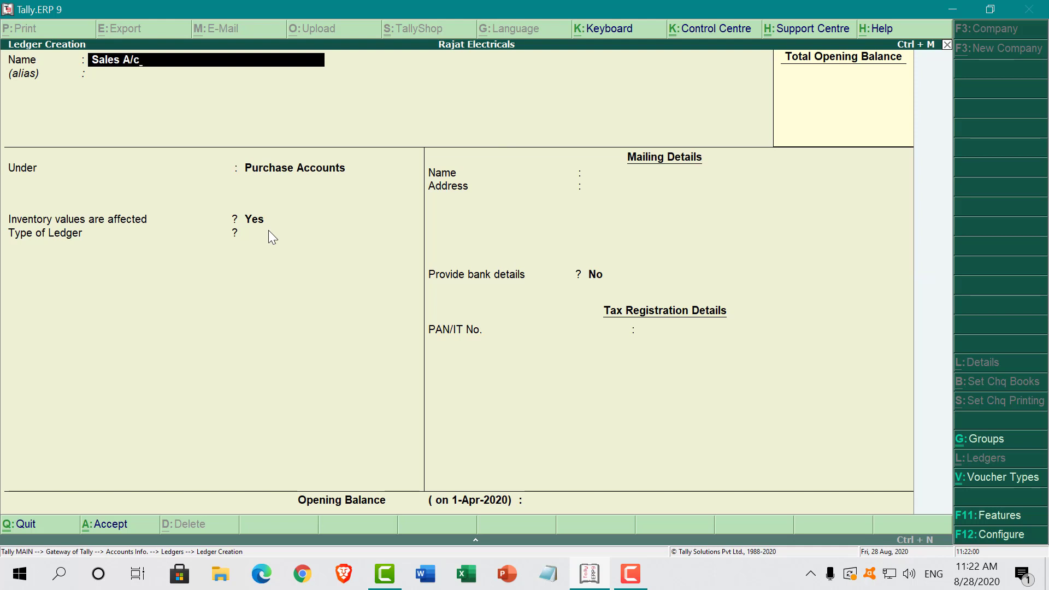
key("Return")
key("Return")
type("Sa")
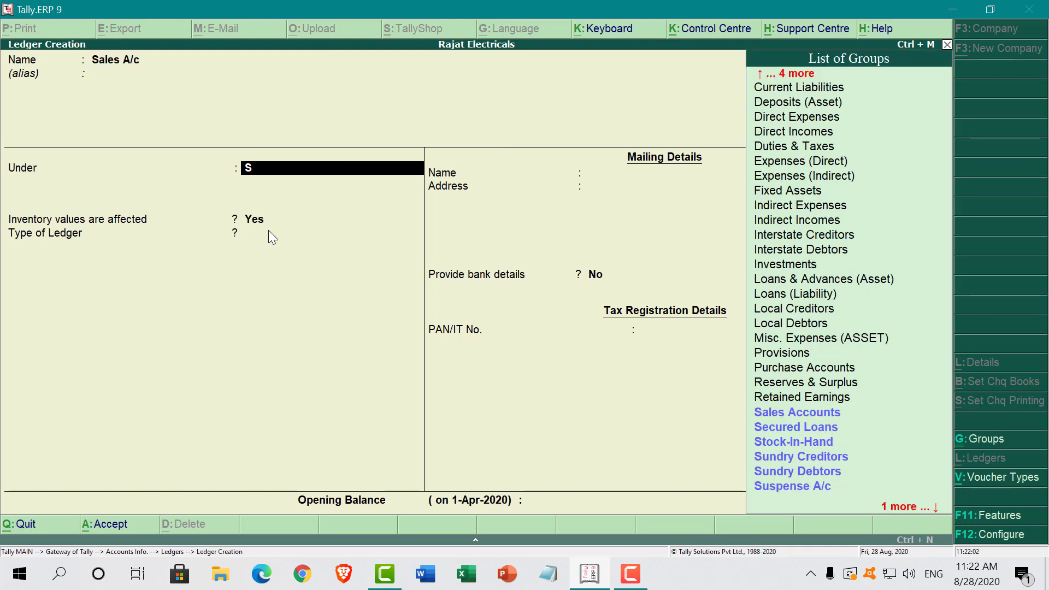
key("Return")
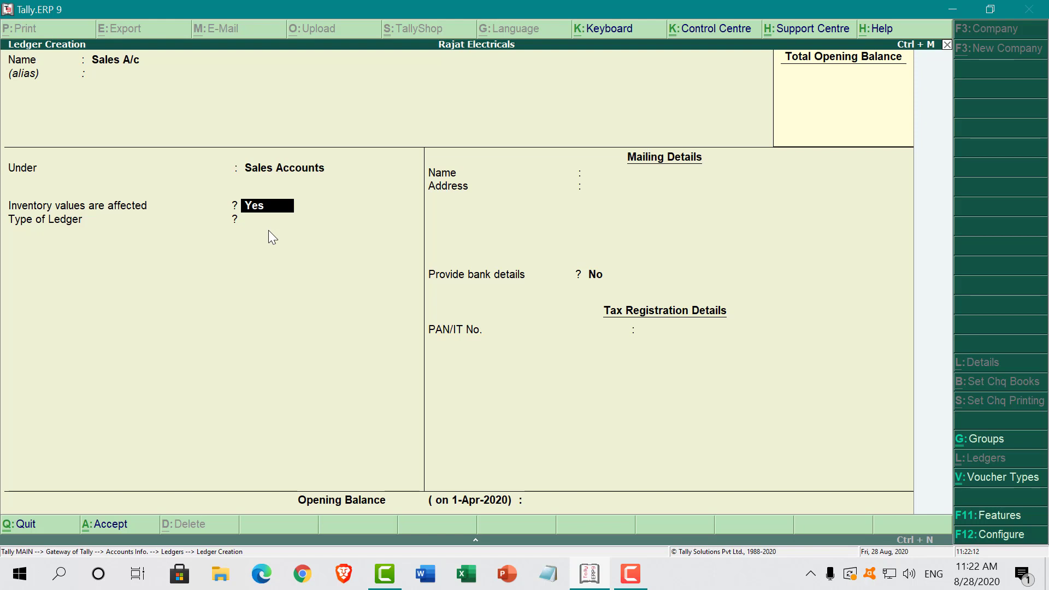
Save the Sales A/c ledger with inventory values affected set to Yes and ledger type Not Applicable.
key("Return")
key("Return")
key("Return")
key("Return")
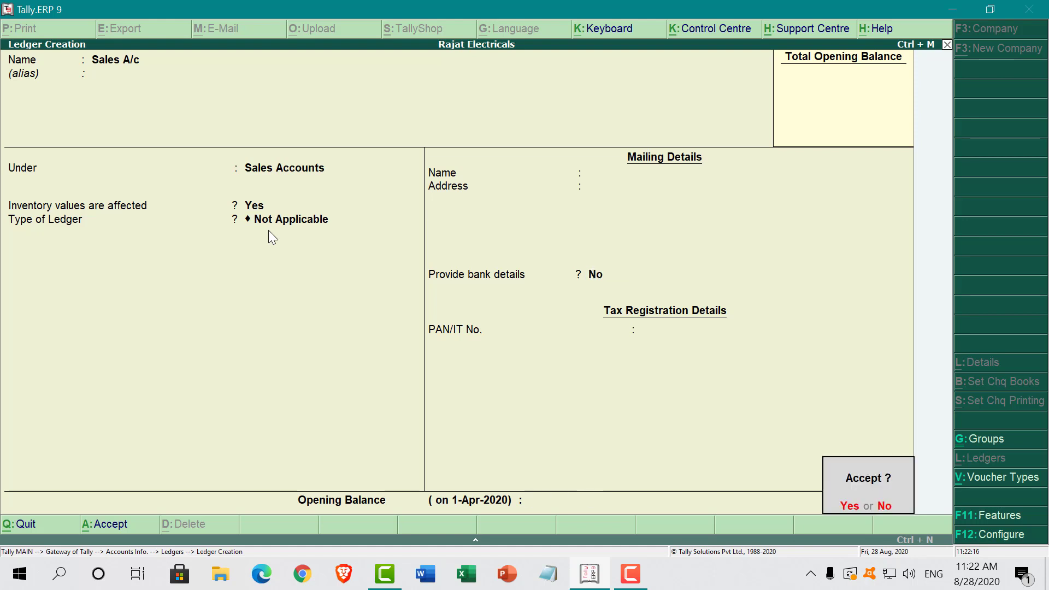
key("Return")
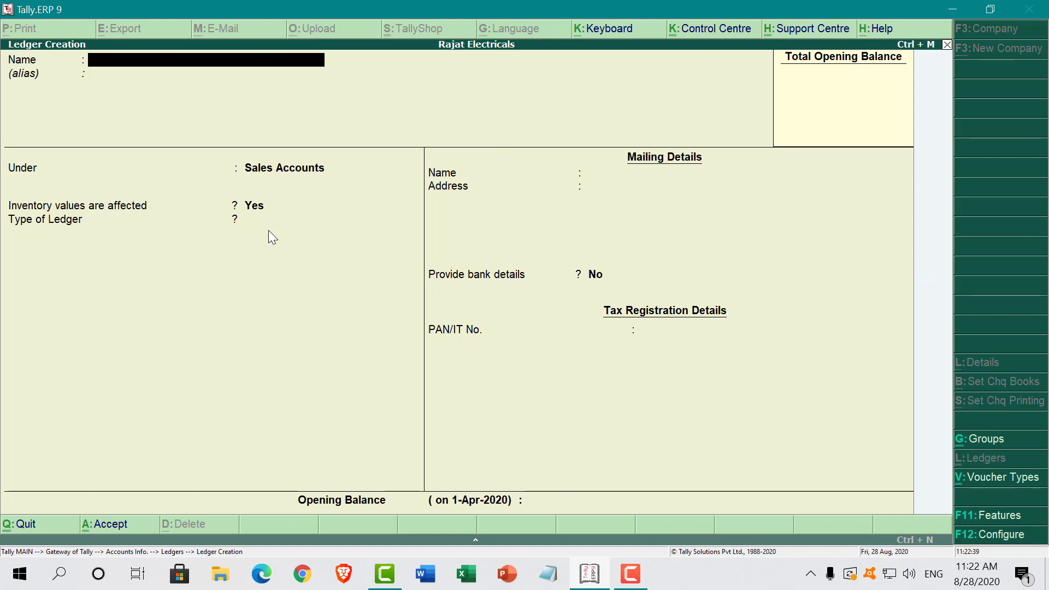
Name the next new ledger Bajaj Electrical and place it under Sundry Creditors.
type("Bajaj Electrical")
key("Return")
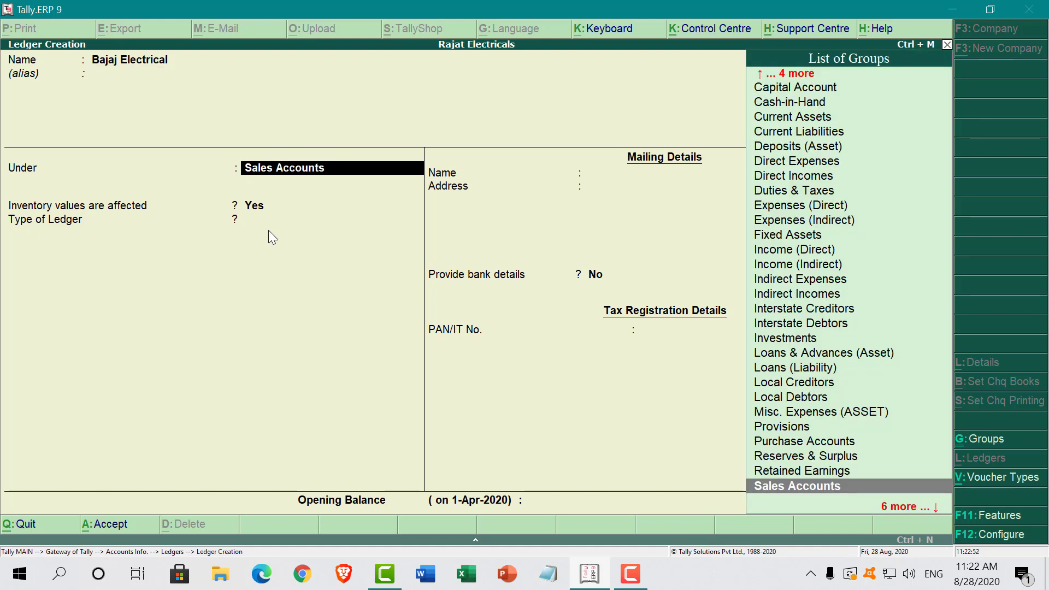
type("Su")
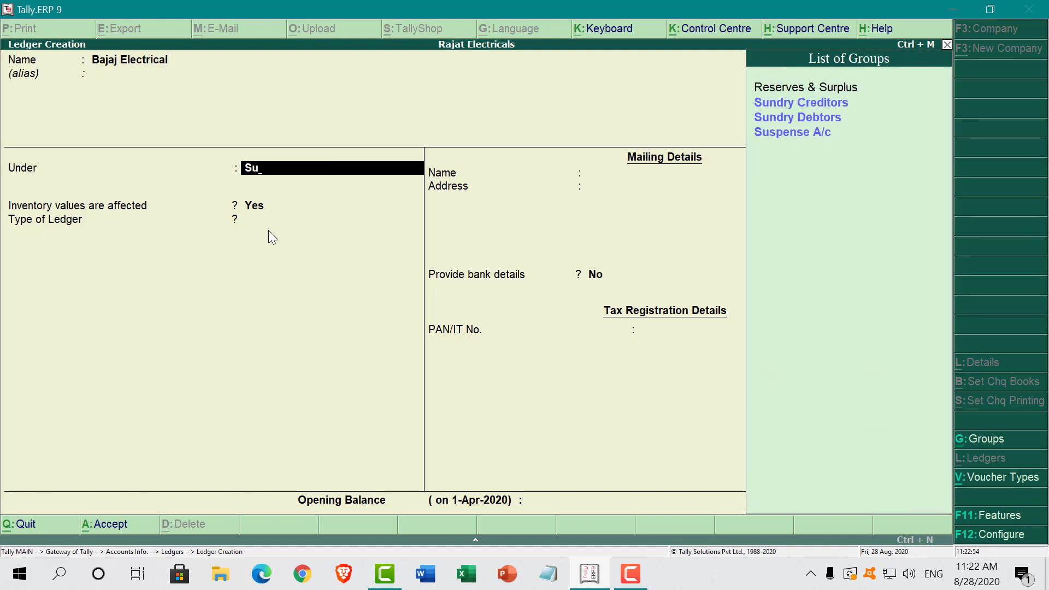
key("Down")
key("Up")
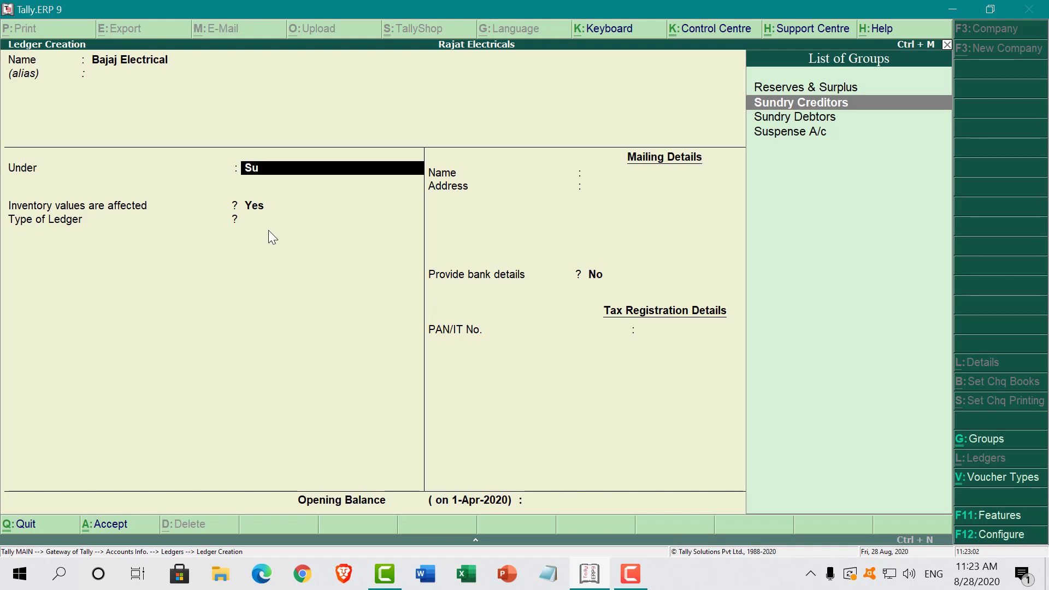
key("Return")
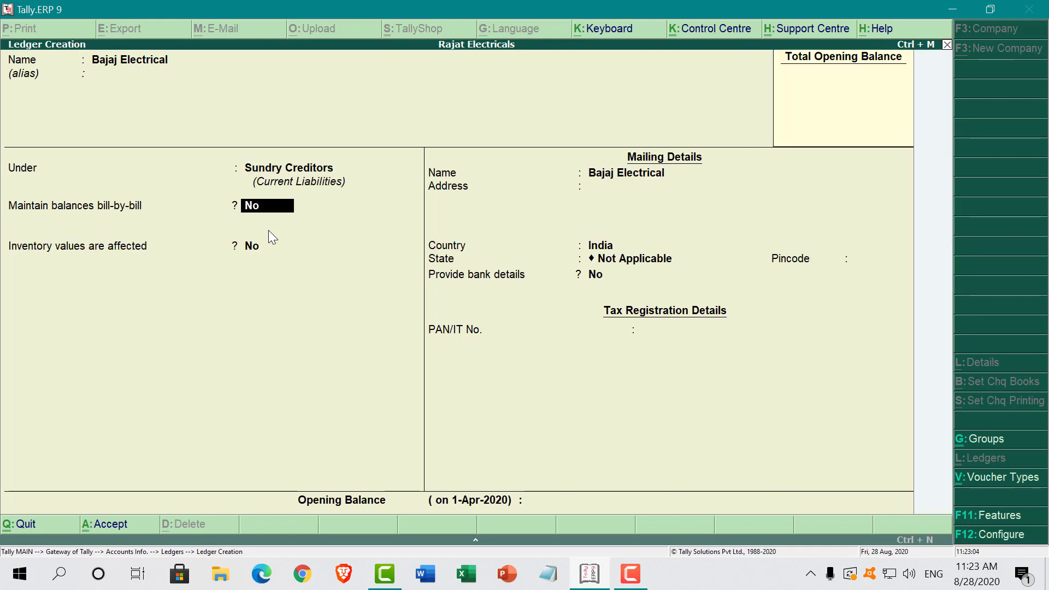
Keep bill-by-bill balances and inventory values at No for Bajaj Electrical, and enter its two-line postal address in the mailing details.
key("Return")
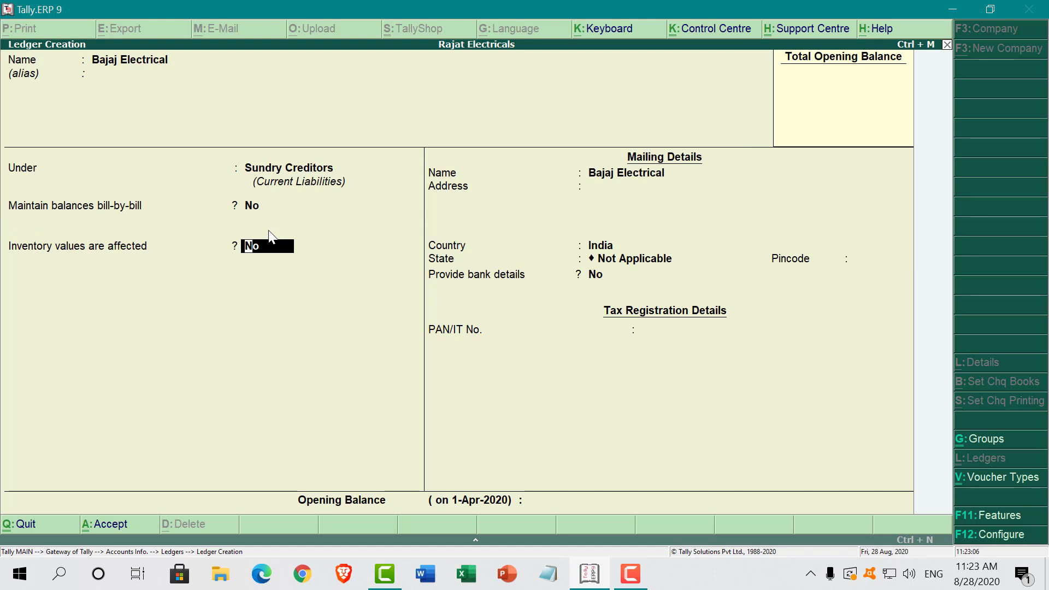
key("Return")
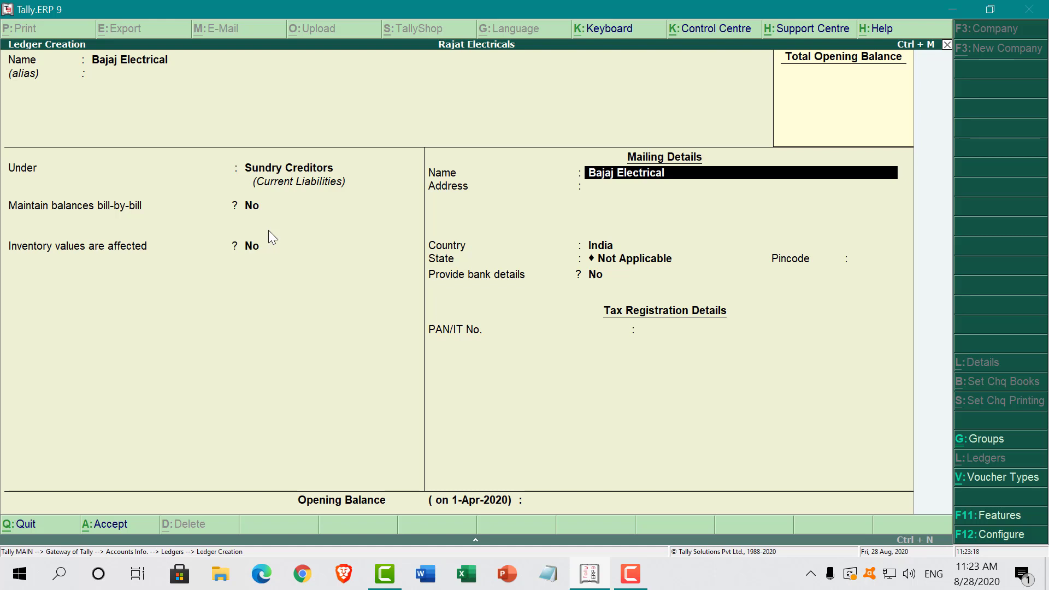
key("Return")
type("Sec-28")
key("Return")
type("Faridabad")
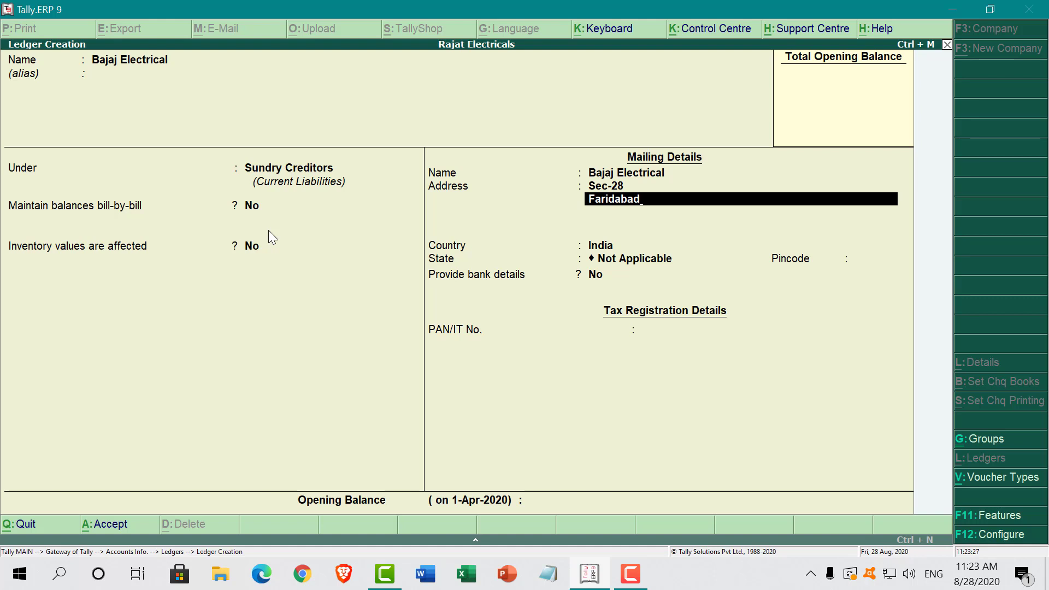
key("Return")
key("Return")
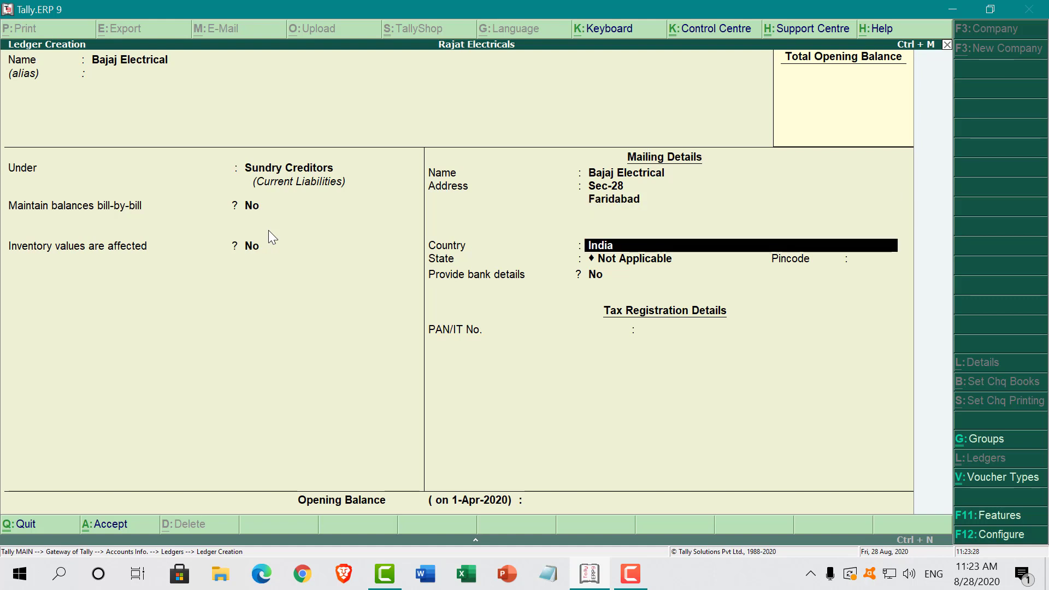
Keep India as Bajaj Electrical's country, set the state to Haryana and enter the postal pincode.
key("Return")
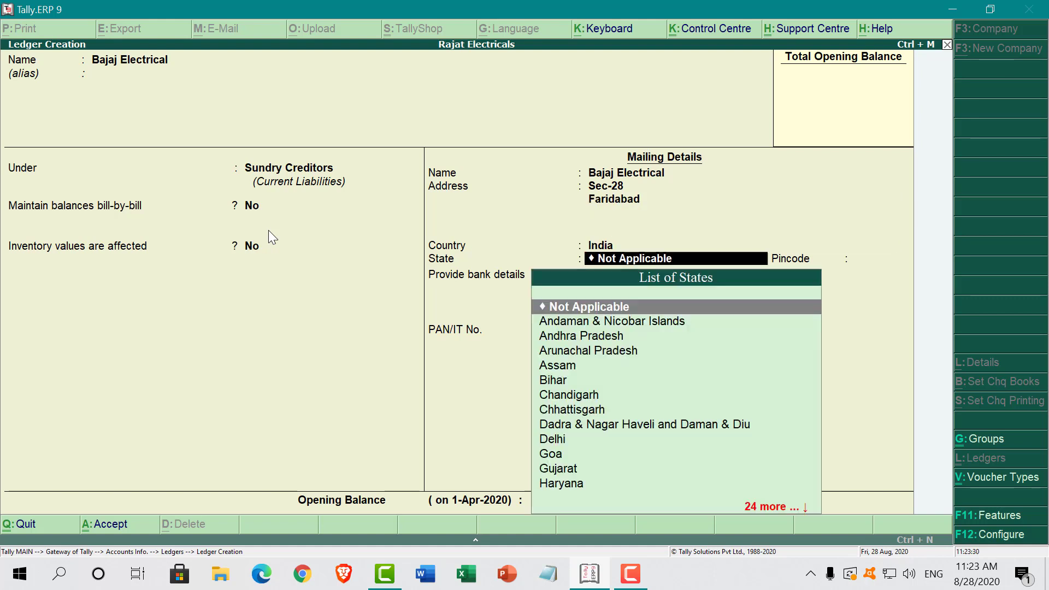
type("Har")
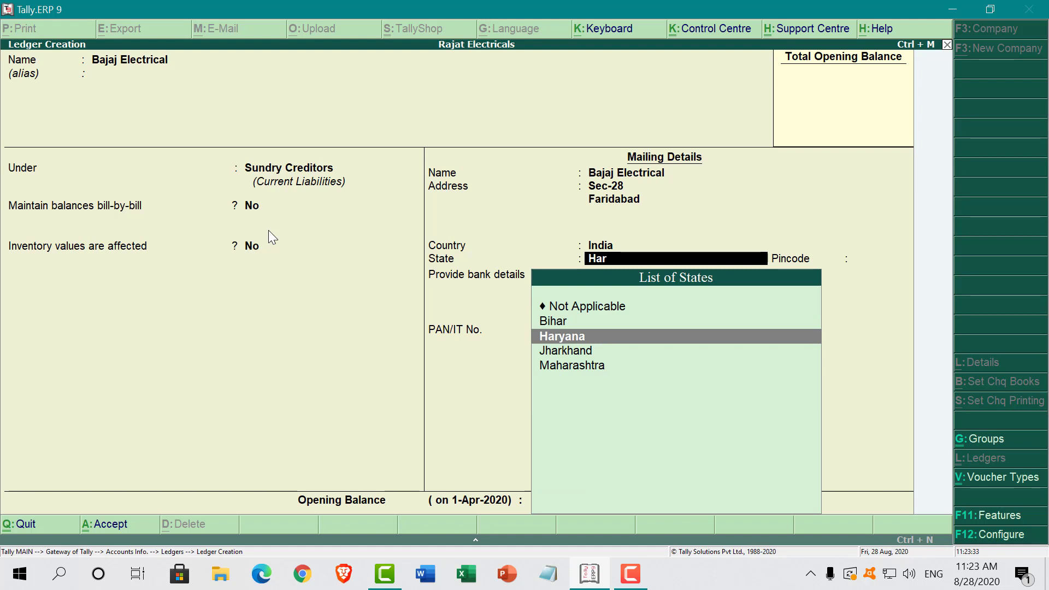
key("Return")
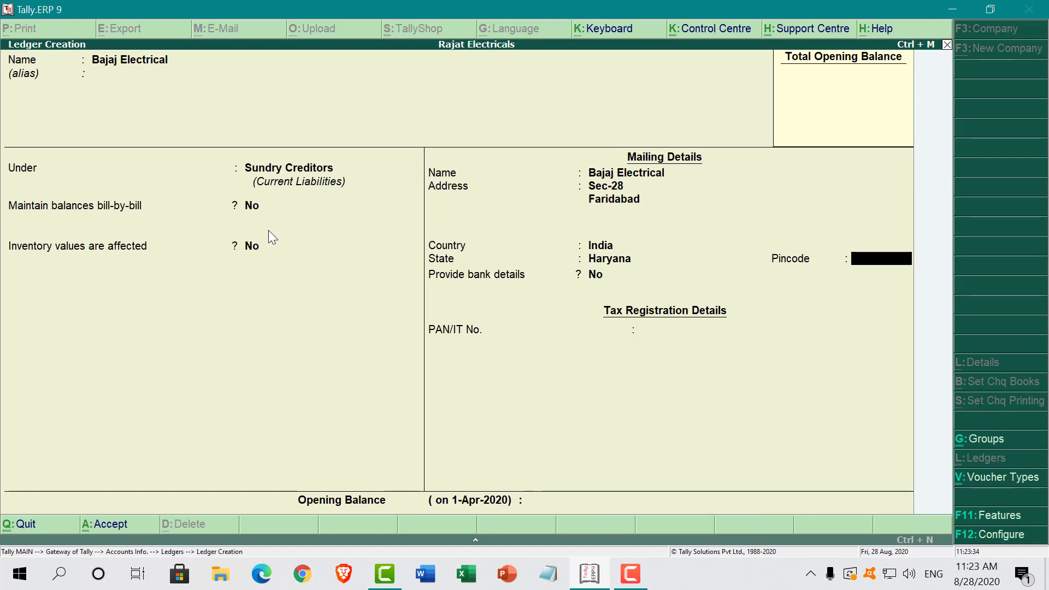
type("121003")
key("Return")
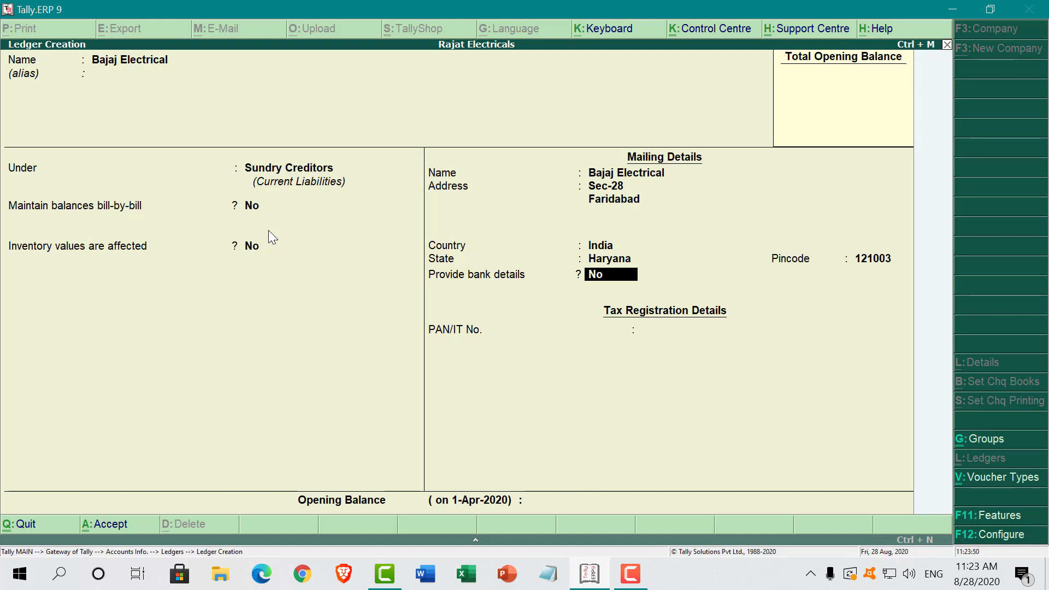
Save the Bajaj Electrical ledger without bank details, PAN/IT number or opening balance.
key("Return")
key("Return")
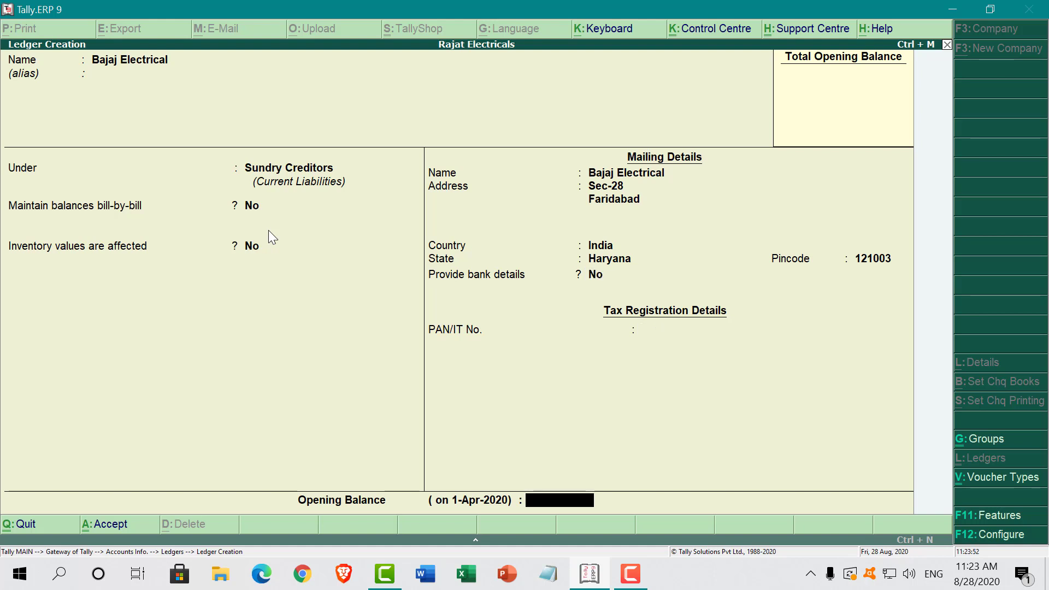
key("Return")
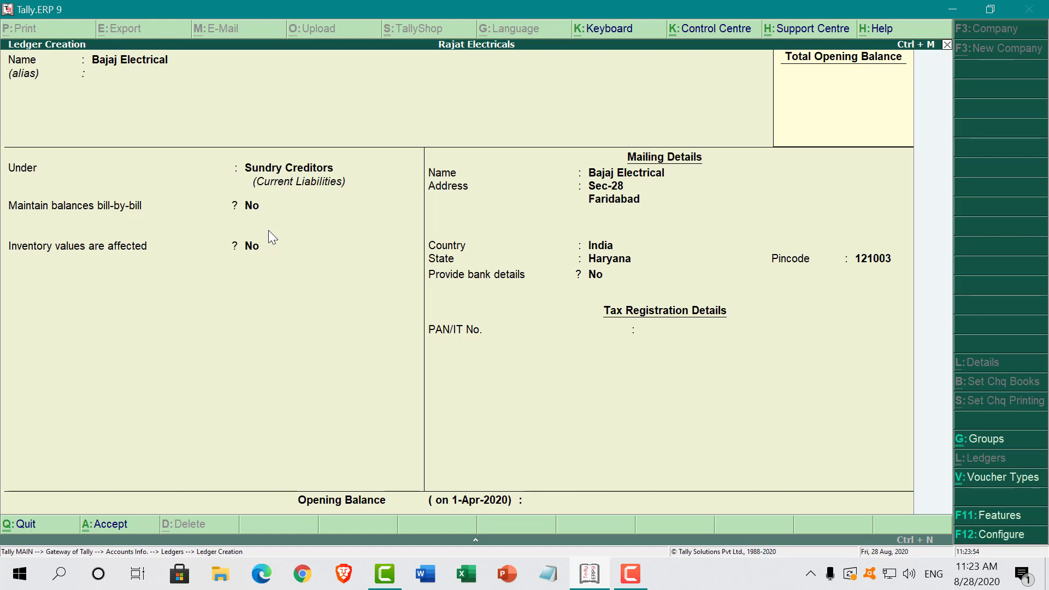
key("Return")
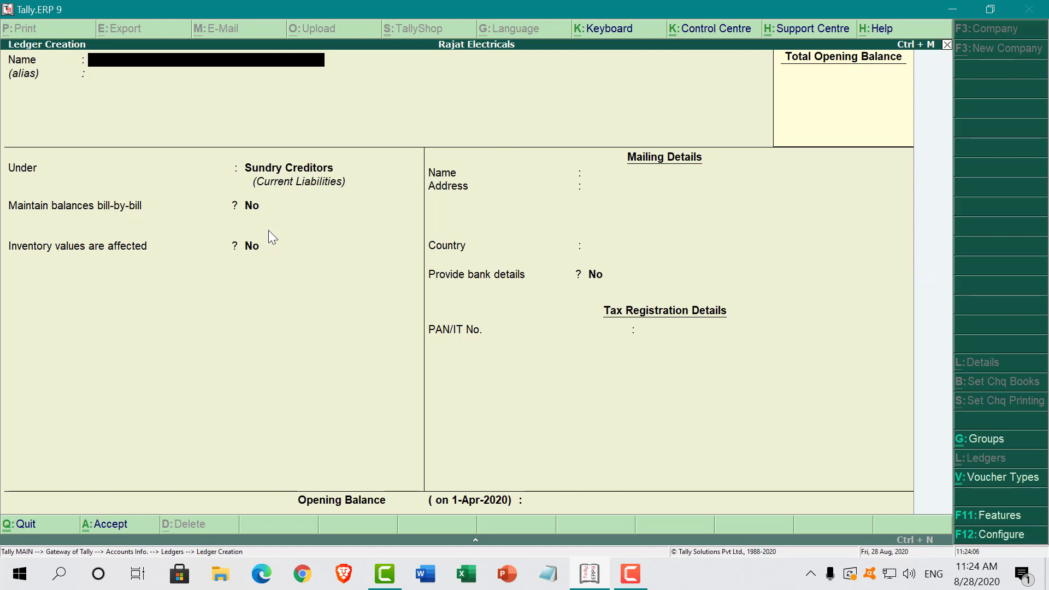
Name the next new ledger Gupta Electricals Store and place it under Local Debtors.
type("Gupta Electricals")
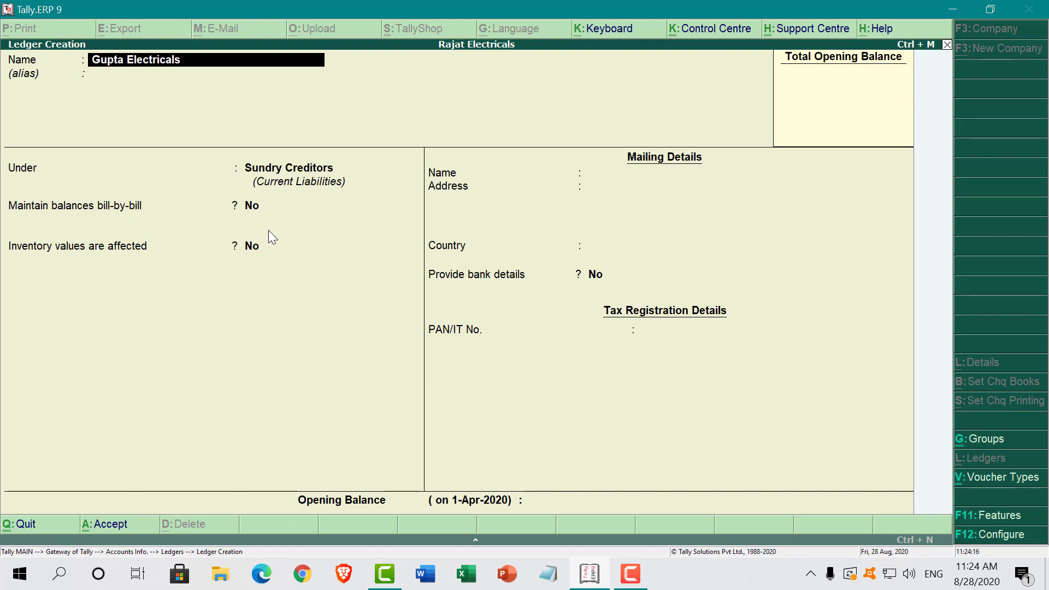
type(" Store")
key("Return")
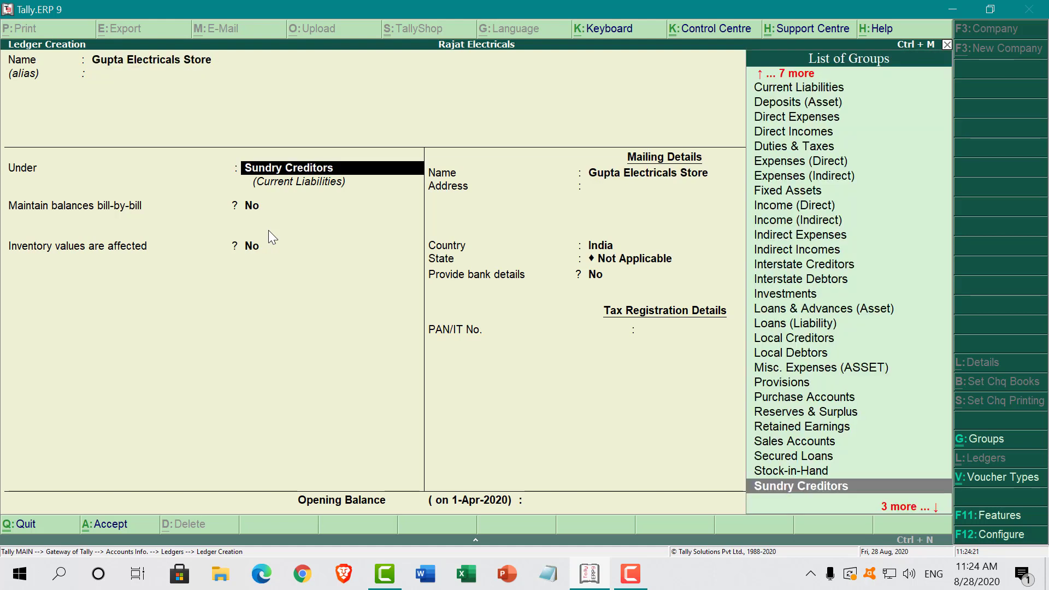
type("Lo")
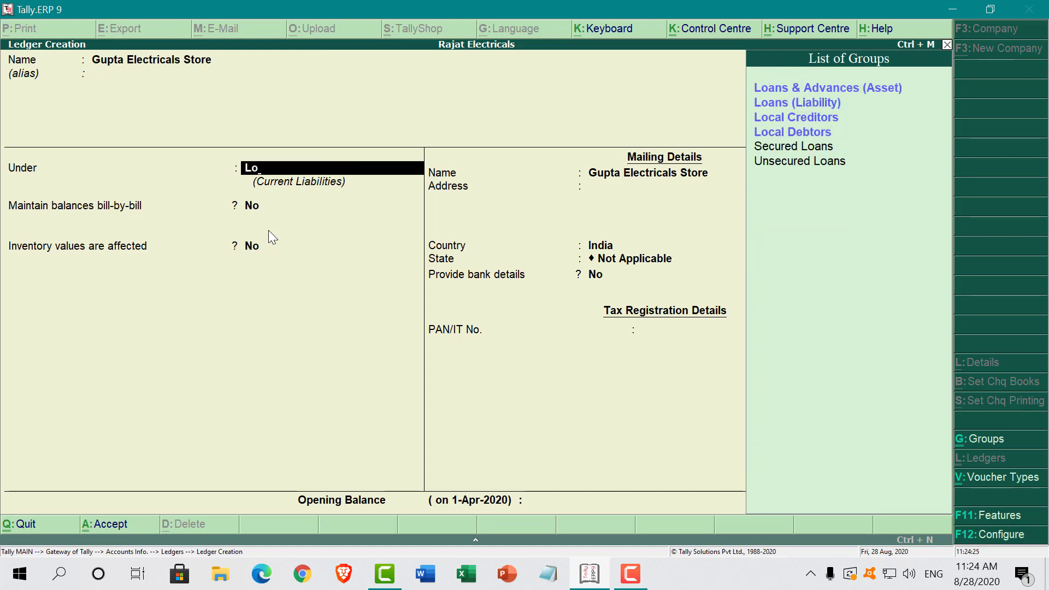
key("Return")
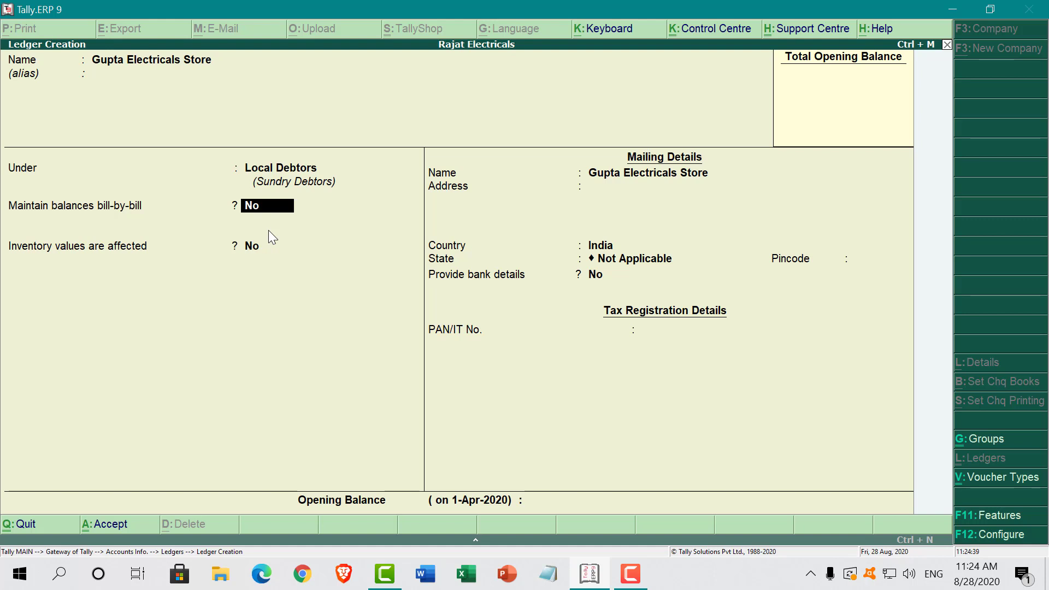
Save the Gupta Electricals Store ledger with default settings, leaving the address, bank details, PAN/IT number and opening balance empty.
key("Return")
key("Return")
key("Return")
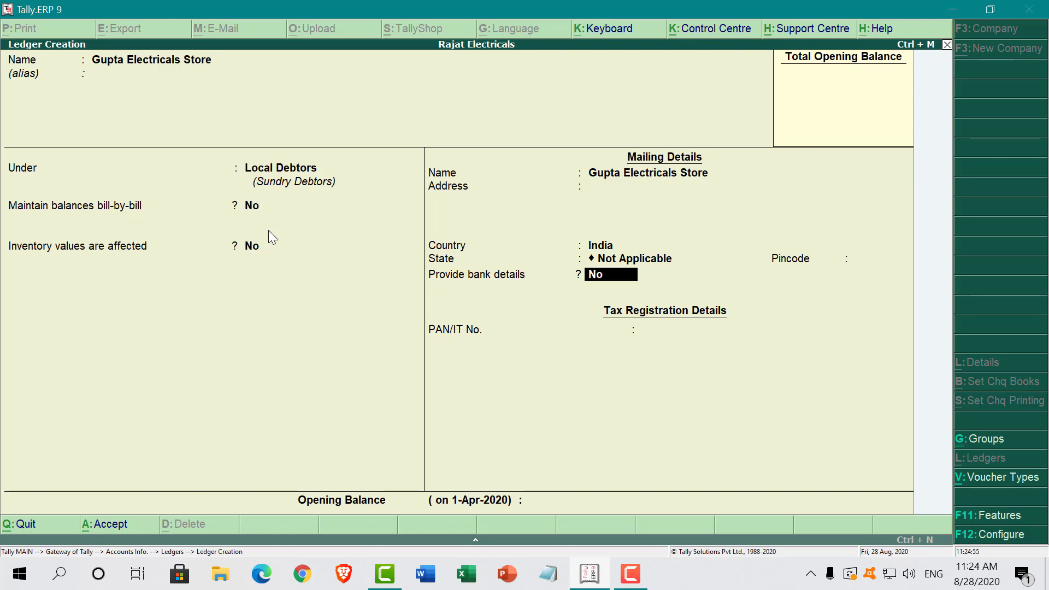
key("Return")
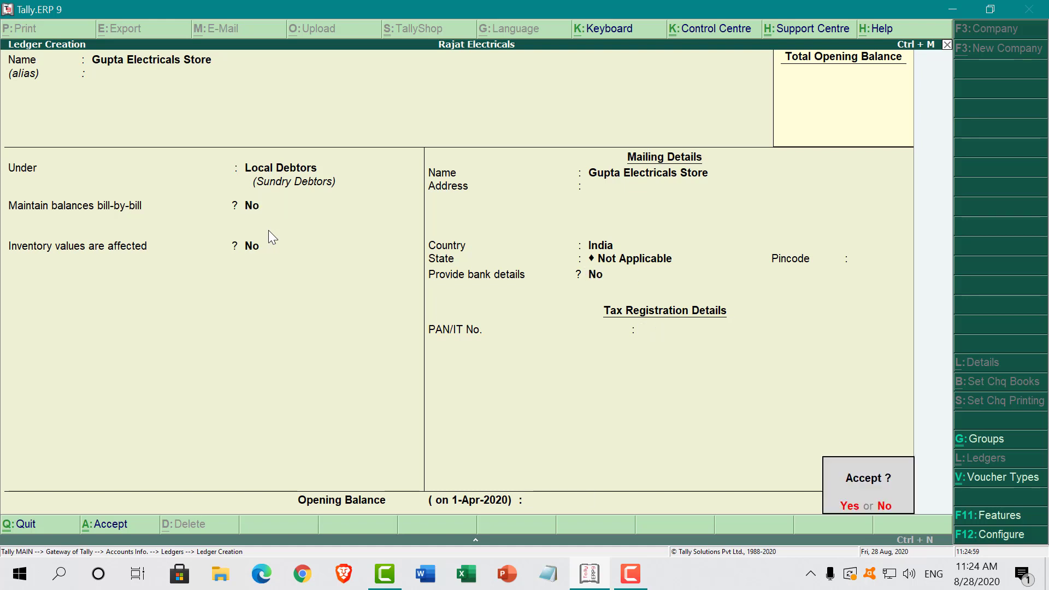
key("Return")
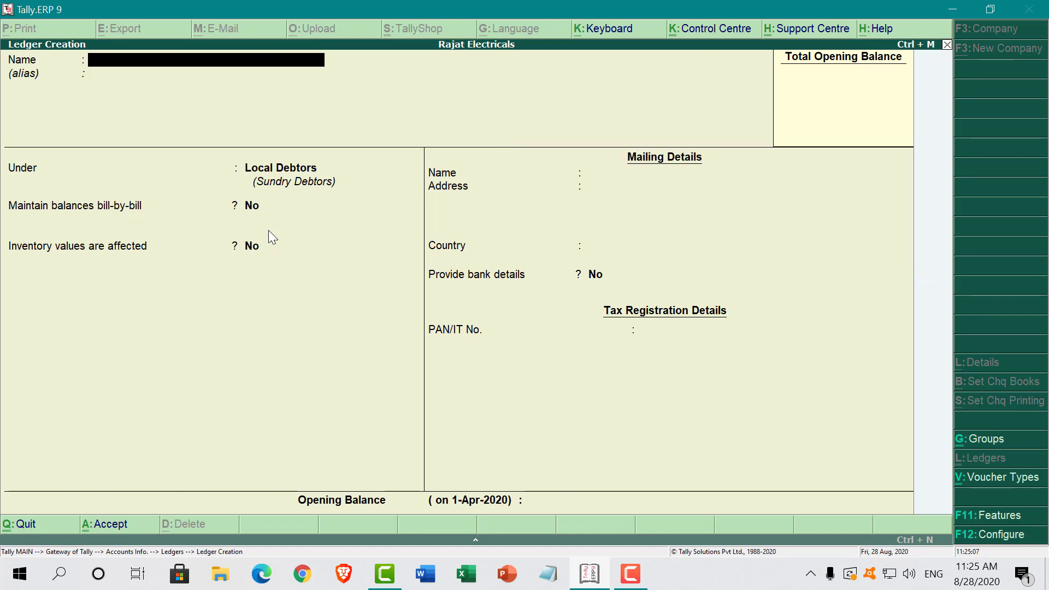
Name the next new ledger Kanpur Electrical Shop and place it under Interstate Debtors.
type("Kanpur Electria")
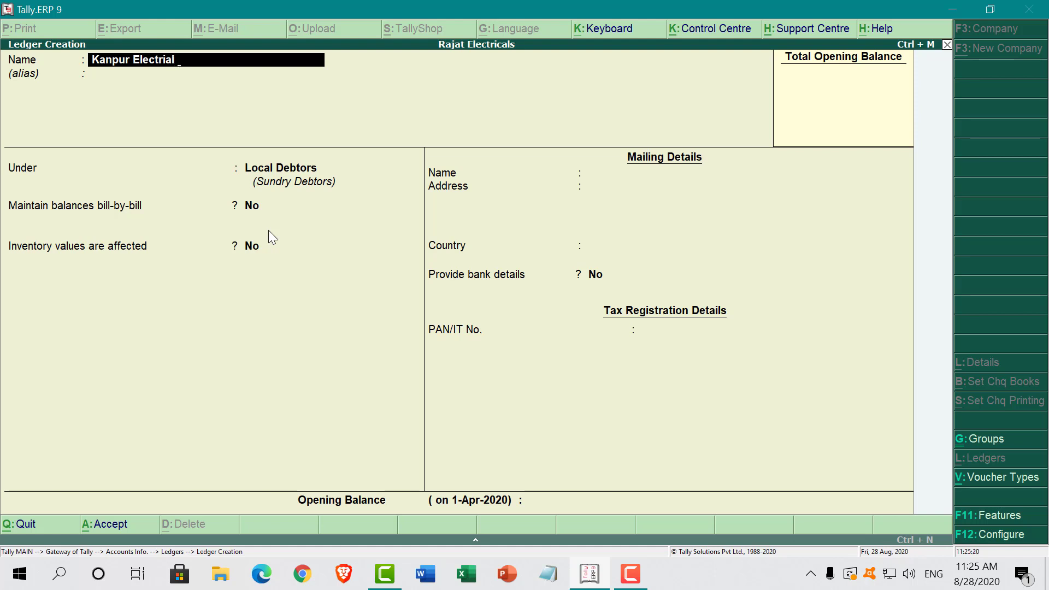
key("BackSpace")
type("cal Shop")
key("Return")
key("Return")
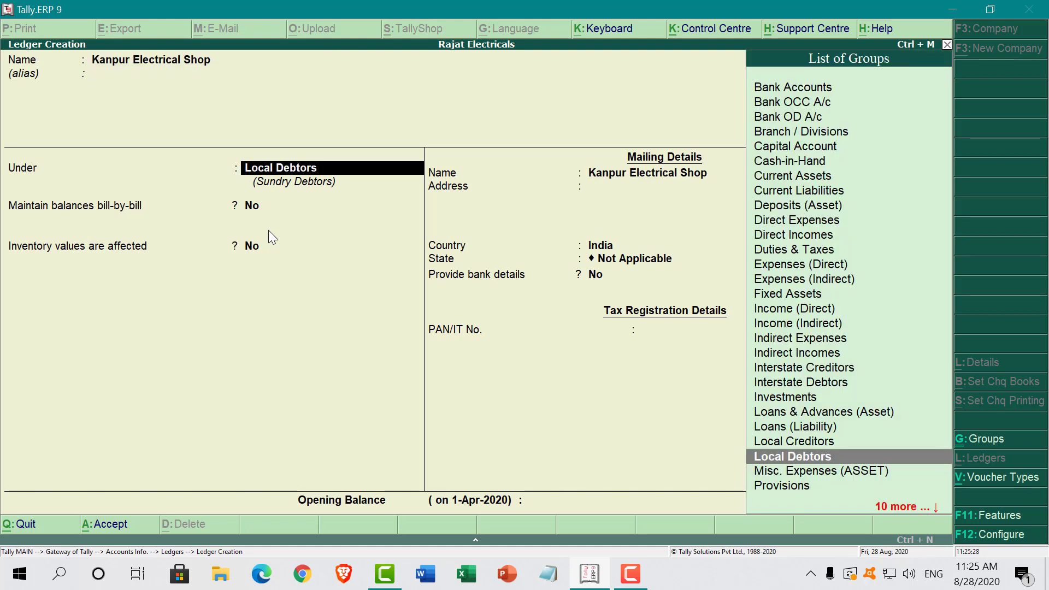
type("In")
key("Down")
key("Down")
key("Down")
key("Down")
key("Down")
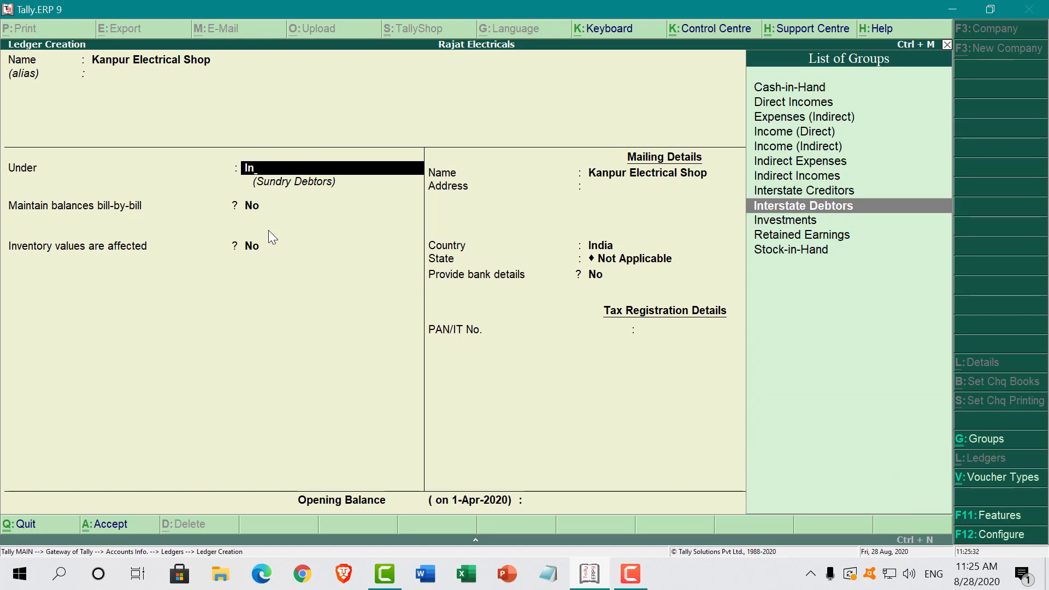
key("Return")
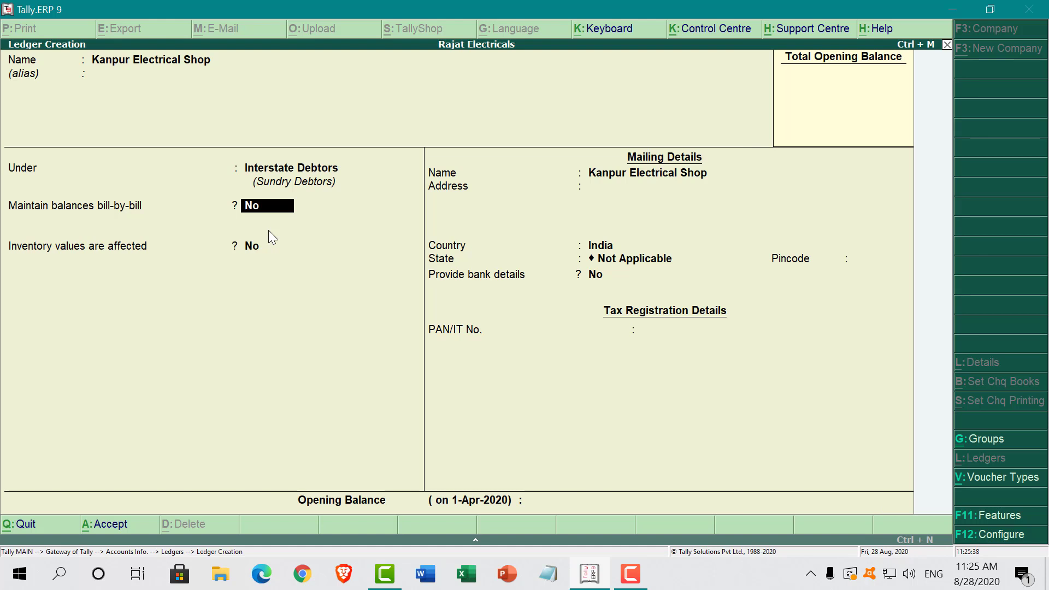
Save the Kanpur Electrical Shop ledger with bill-by-bill balances and inventory values at No, and no address, bank details or opening balance.
key("Return")
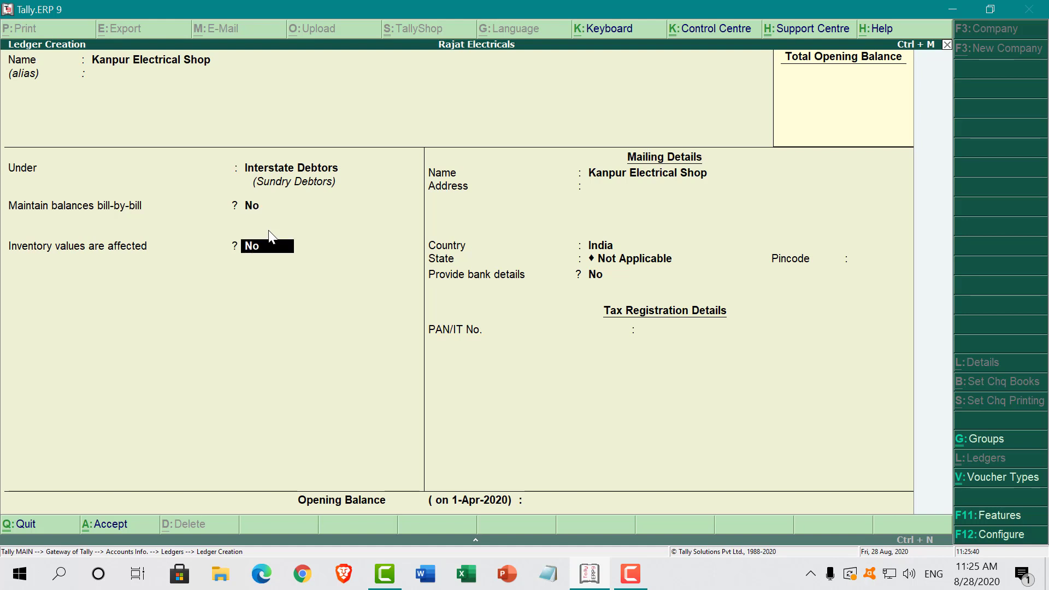
key("Return")
key("Return")
key("Return")
key("Return")
key("Return")
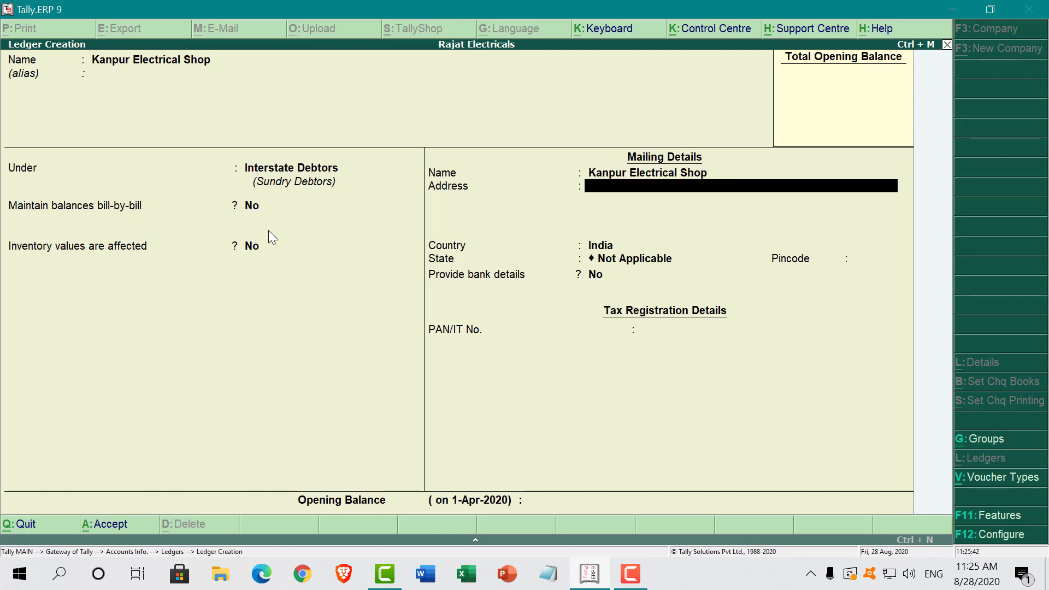
key("Return")
key("Return")
key("Return")
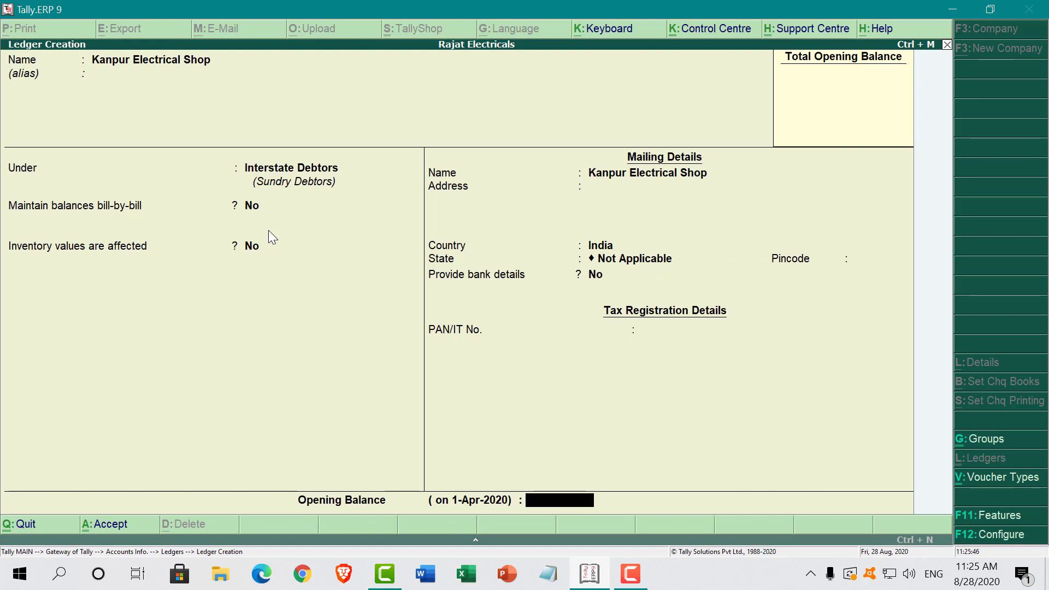
key("Return")
key("Return")
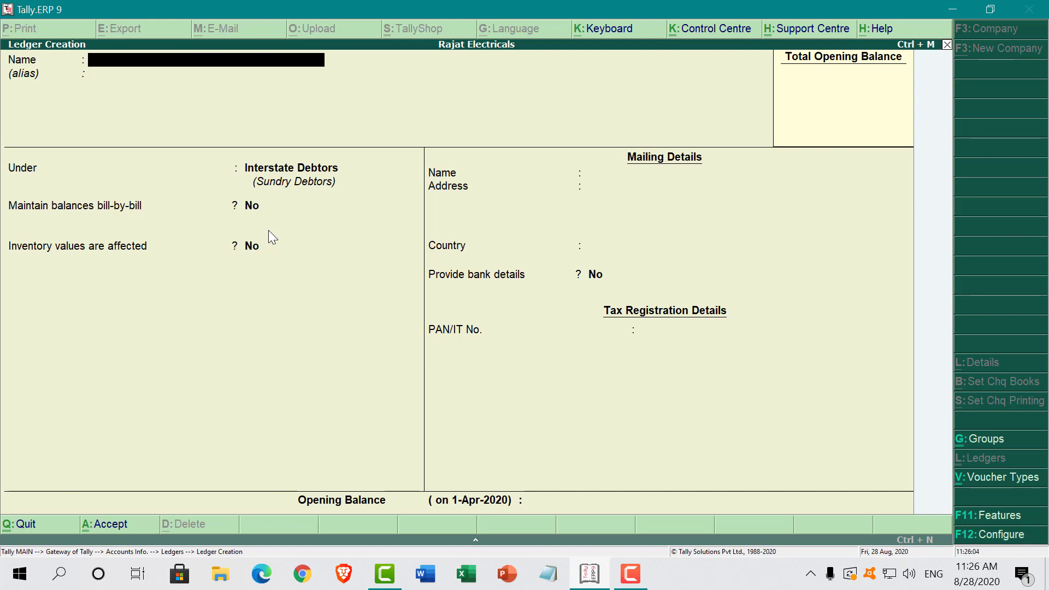
Quit single ledger creation and open the creation form for multiple ledgers.
key("Escape")
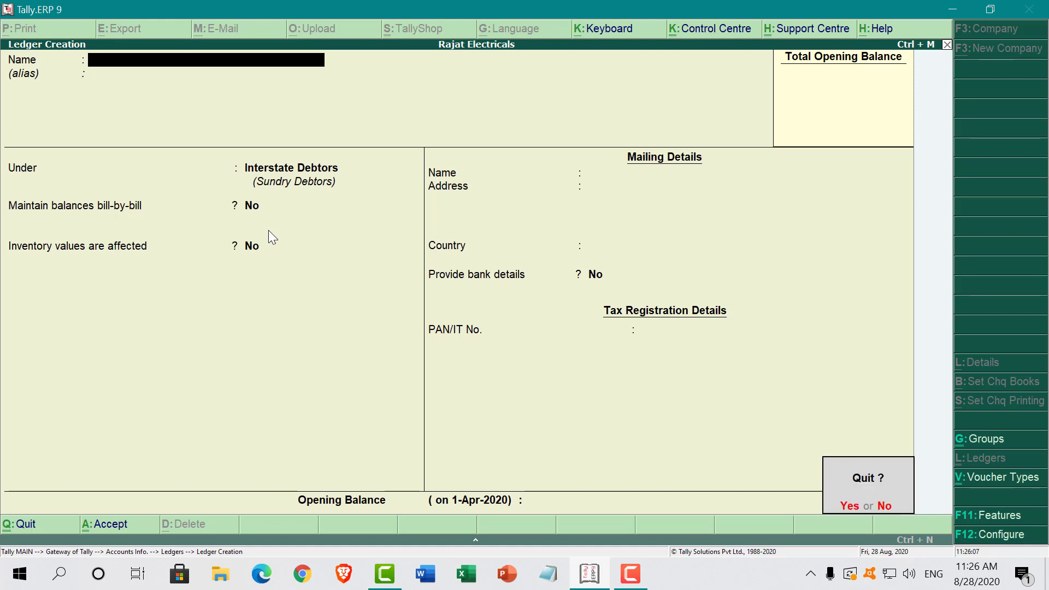
key("y")
key("Down")
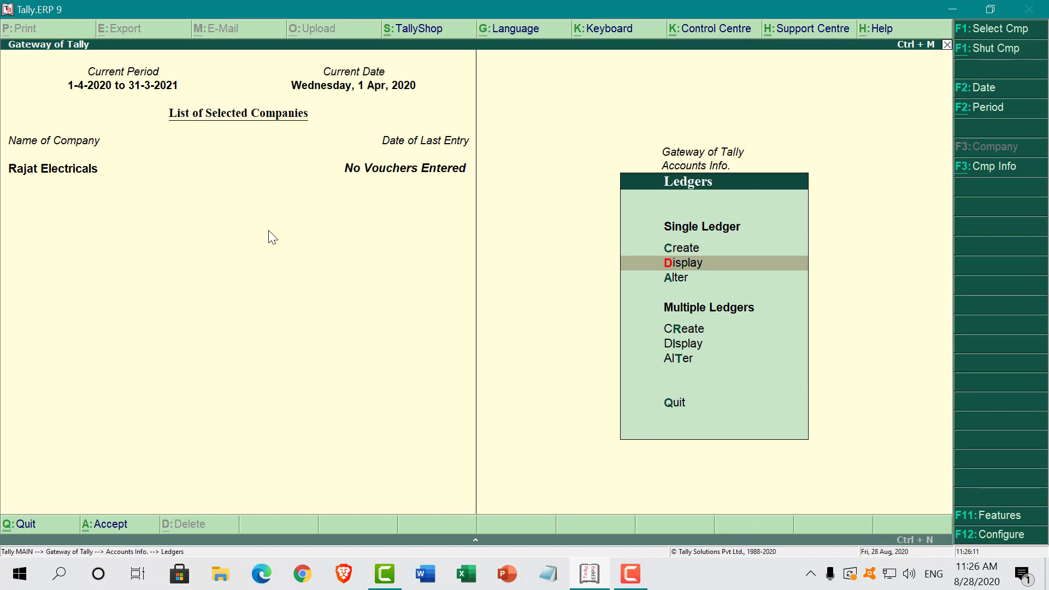
key("Down")
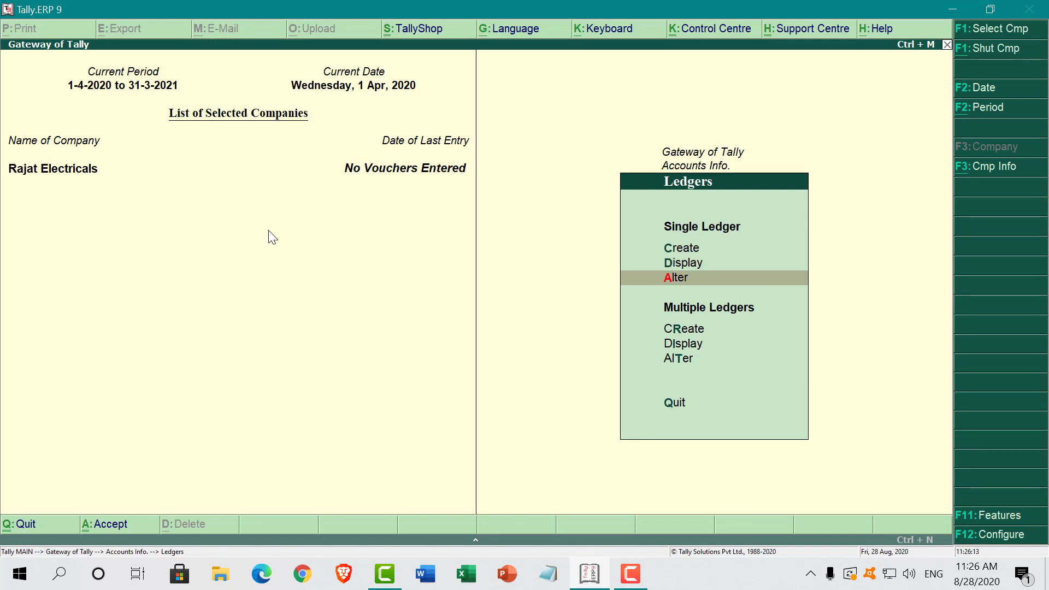
key("Down")
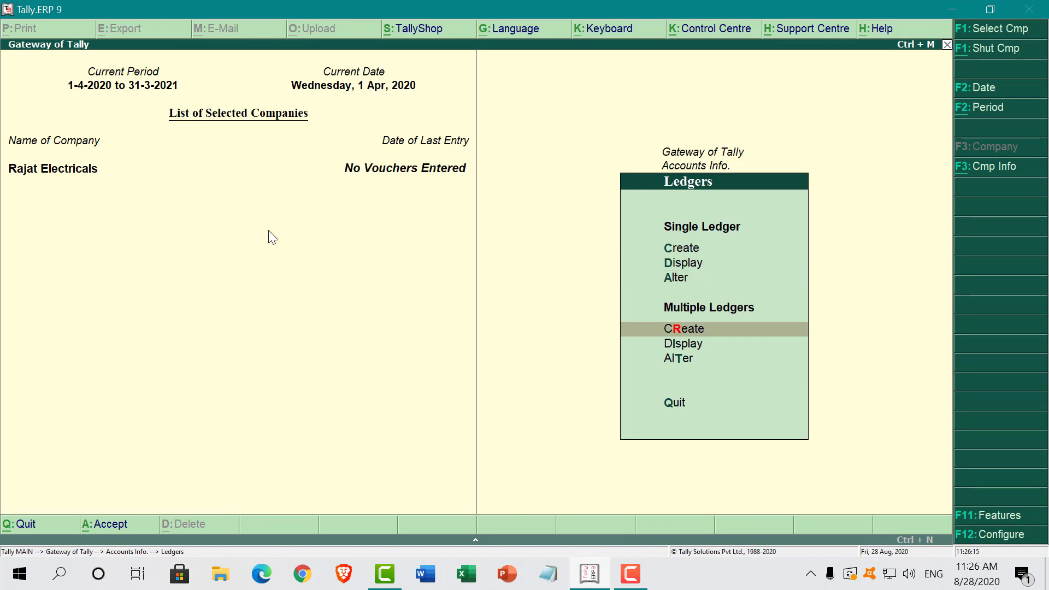
key("Return")
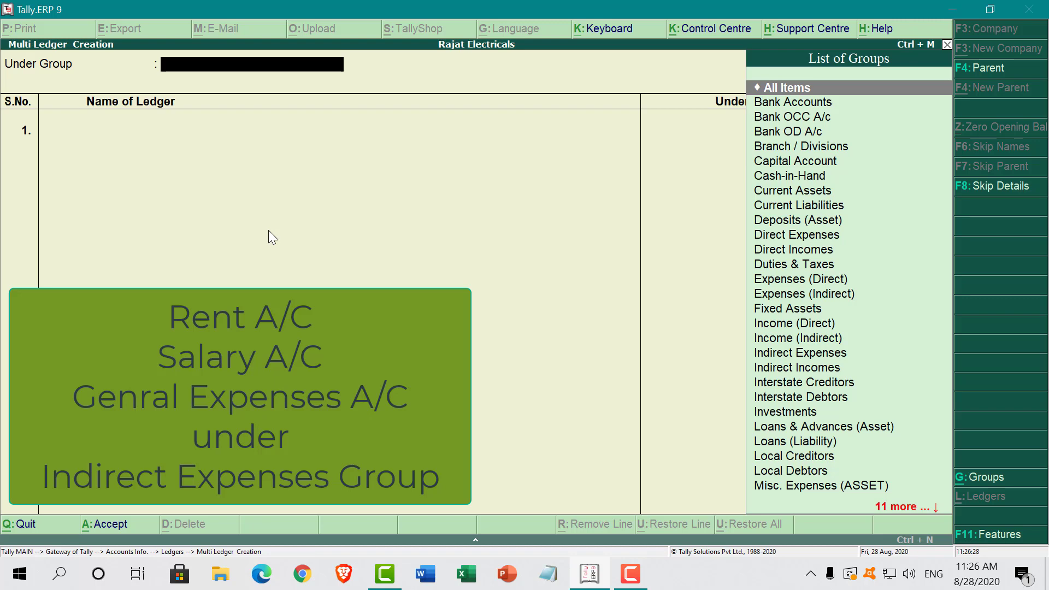
Choose Indirect Expenses as the parent group for the batch of new ledgers.
type("I")
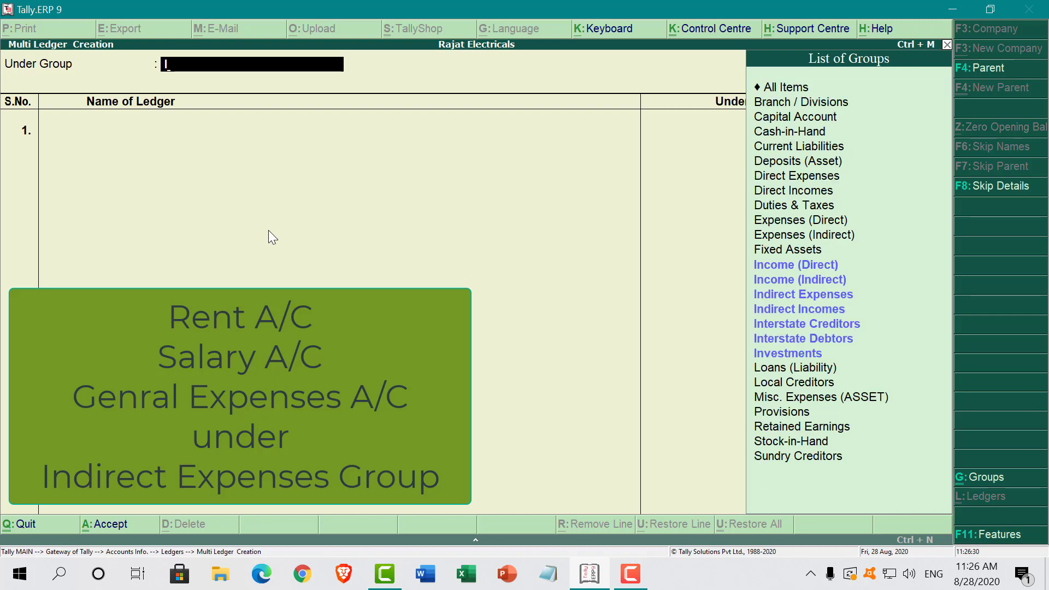
type("n")
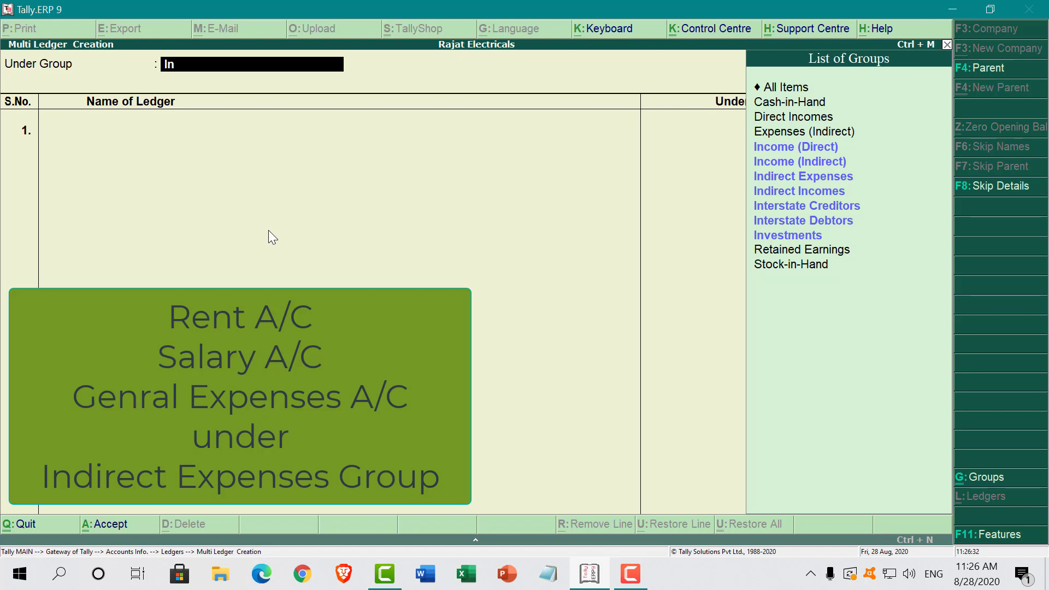
key("Up")
key("Up")
key("Up")
key("Up")
key("Up")
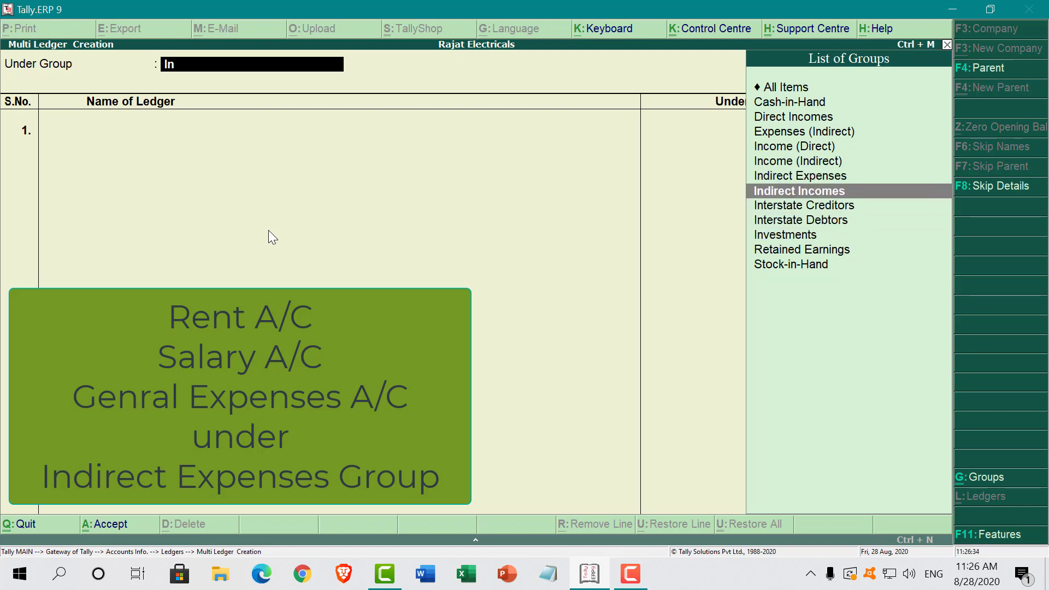
key("Return")
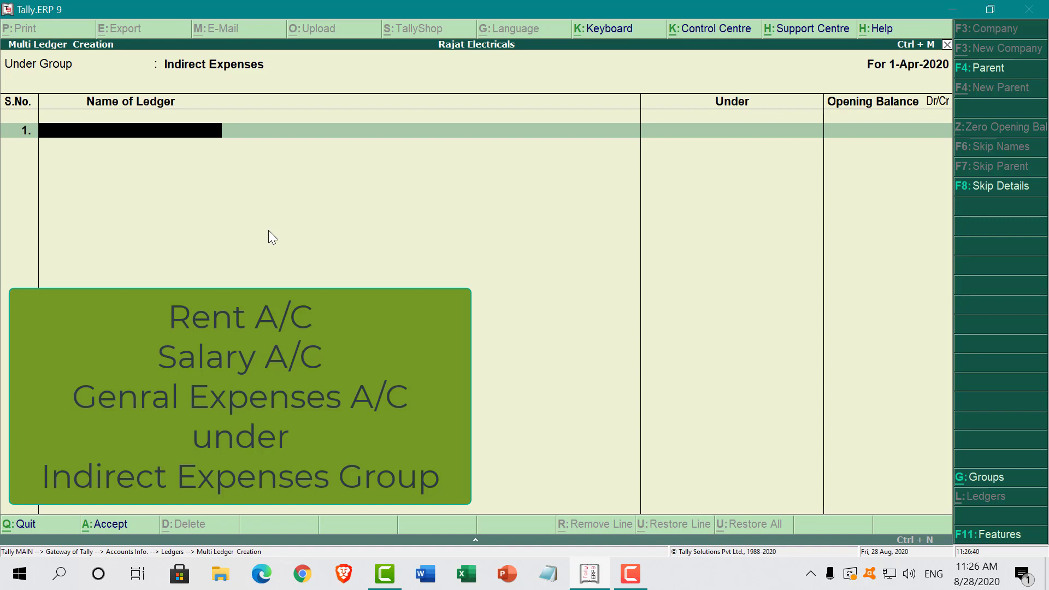
Add the ledgers Rent A/c and Salary A/c to the batch without opening balances.
type("ent a/c")
key("Return")
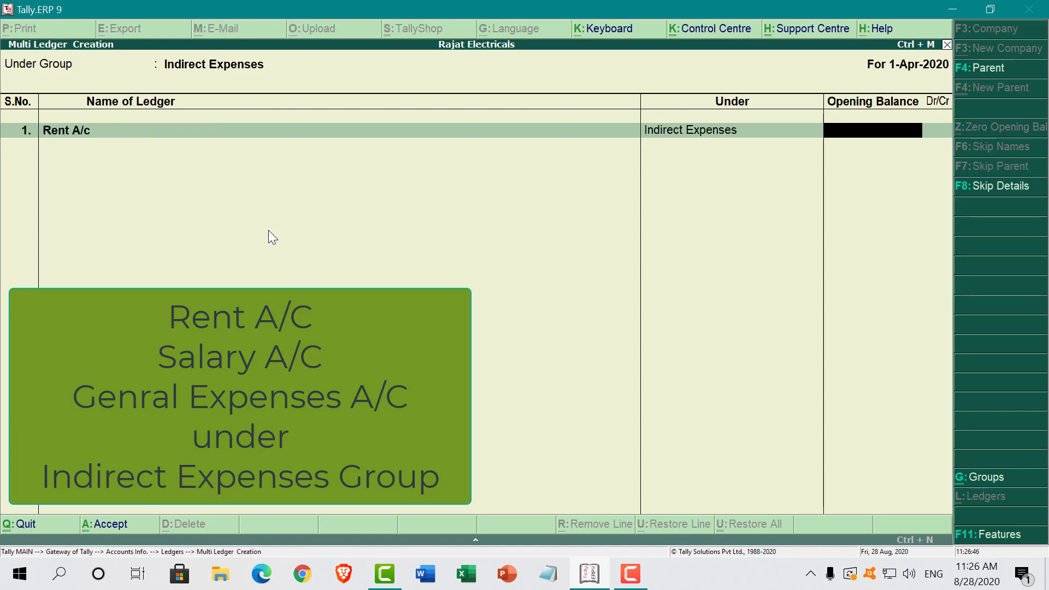
key("Return")
type("Salary")
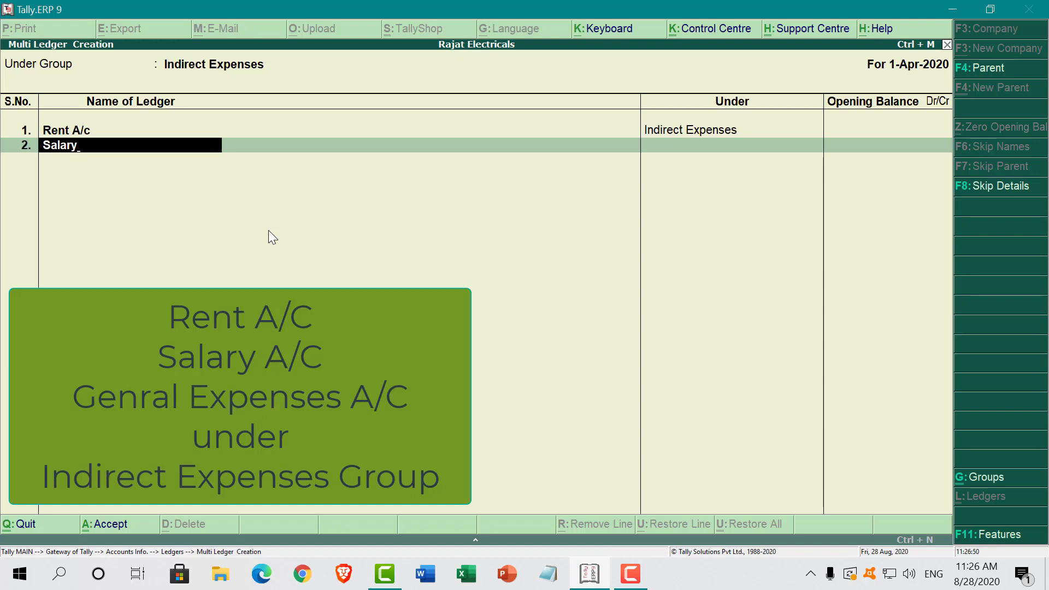
type(" a/c")
key("Return")
key("Return")
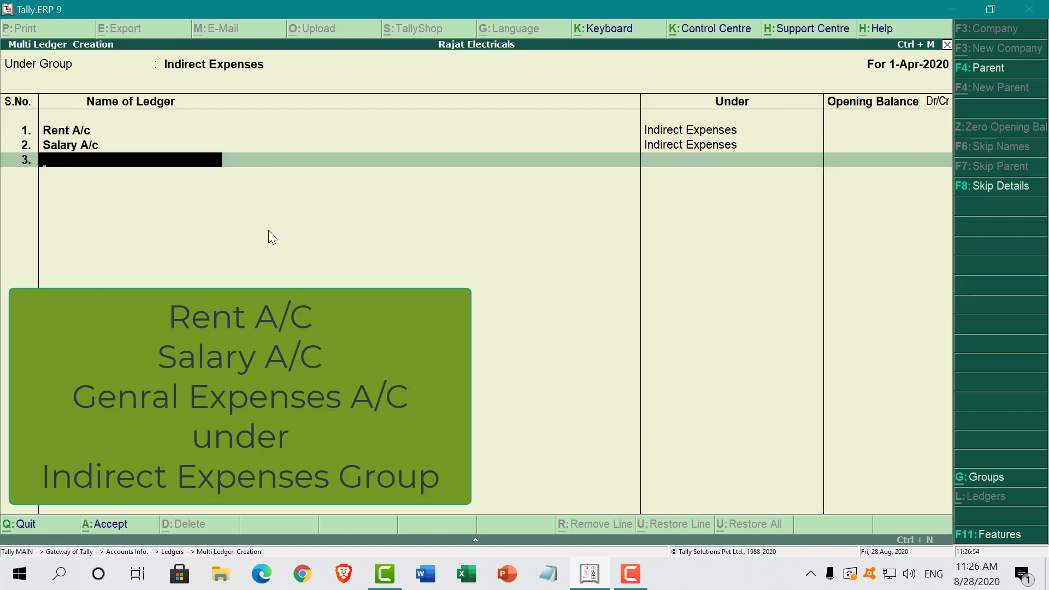
Add General Exp A/c as the third ledger without an opening balance, and save the batch.
type("General Exp A/c")
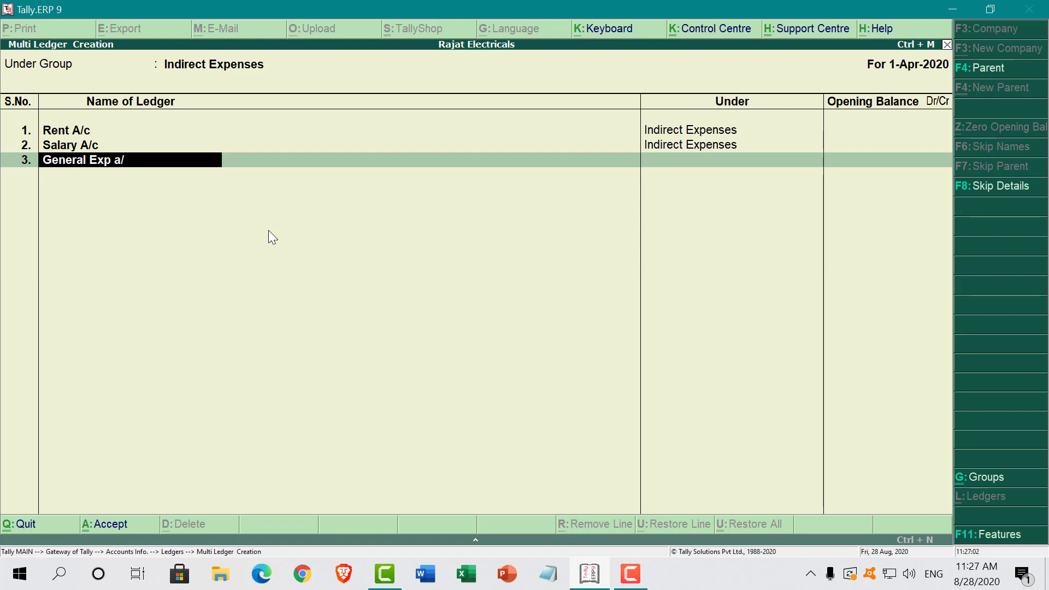
key("Return")
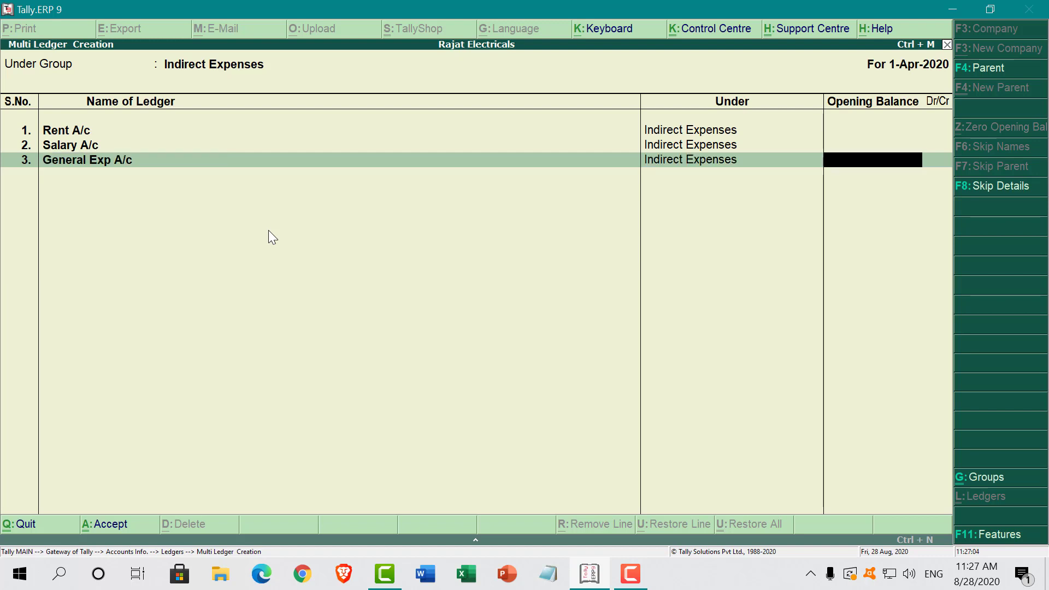
key("Return")
key("Return")
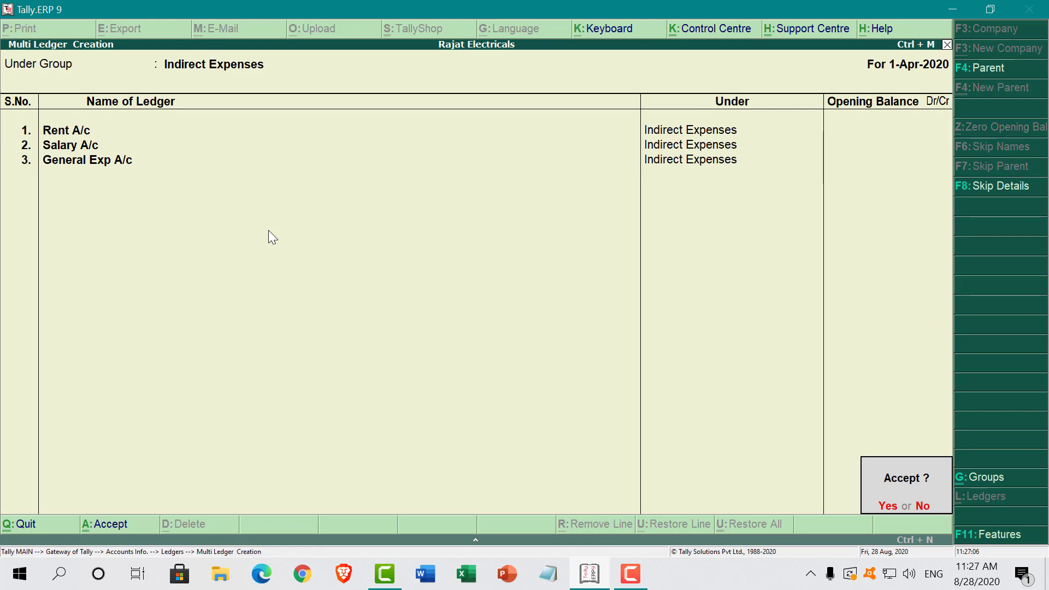
key("Return")
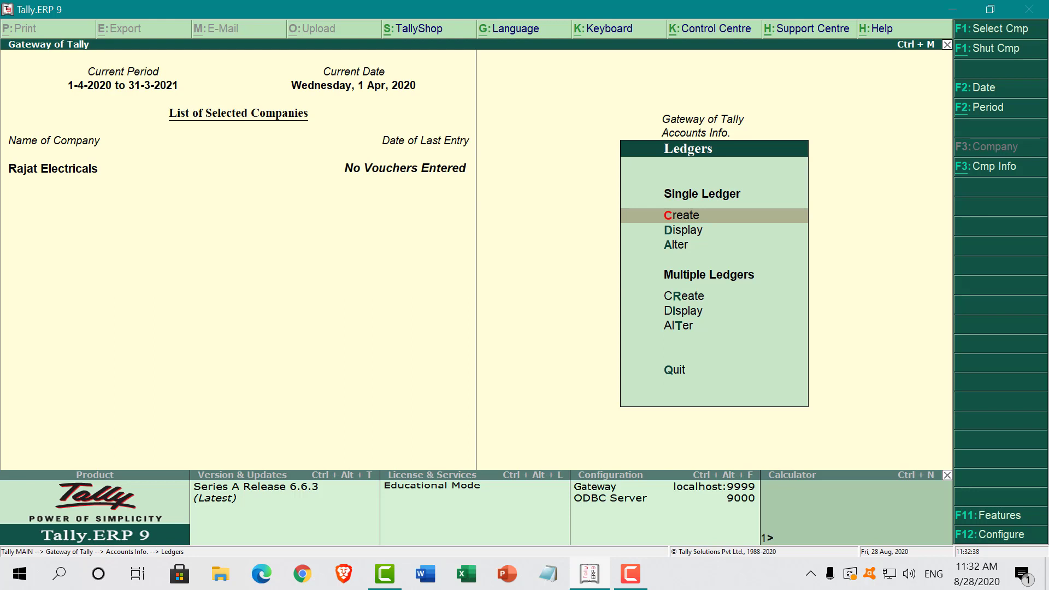
Display the General Exp A/c ledger to check its group and details, and return to the ledger options.
key("Down")
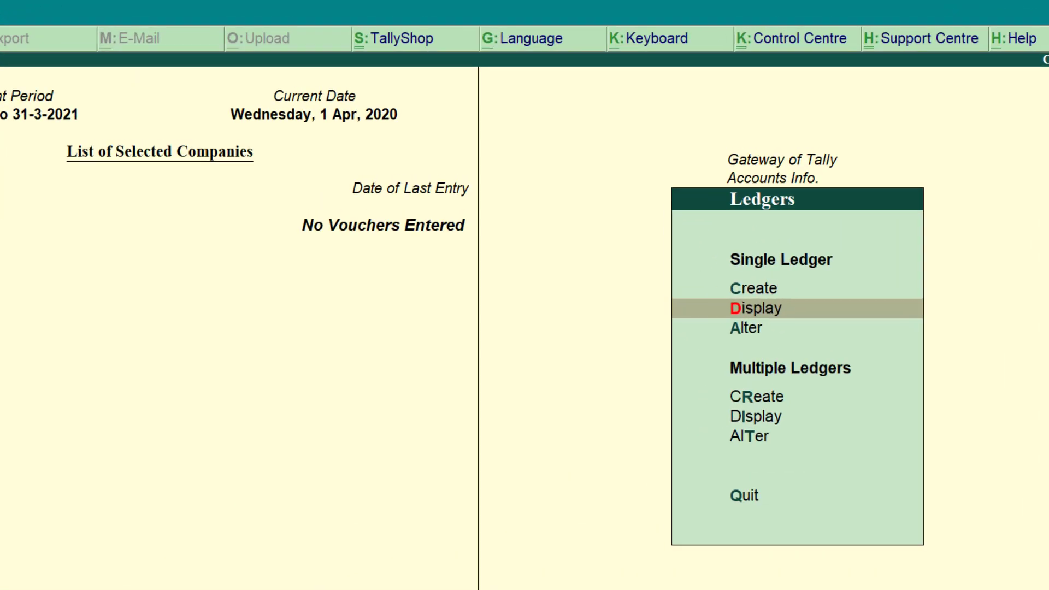
key("Return")
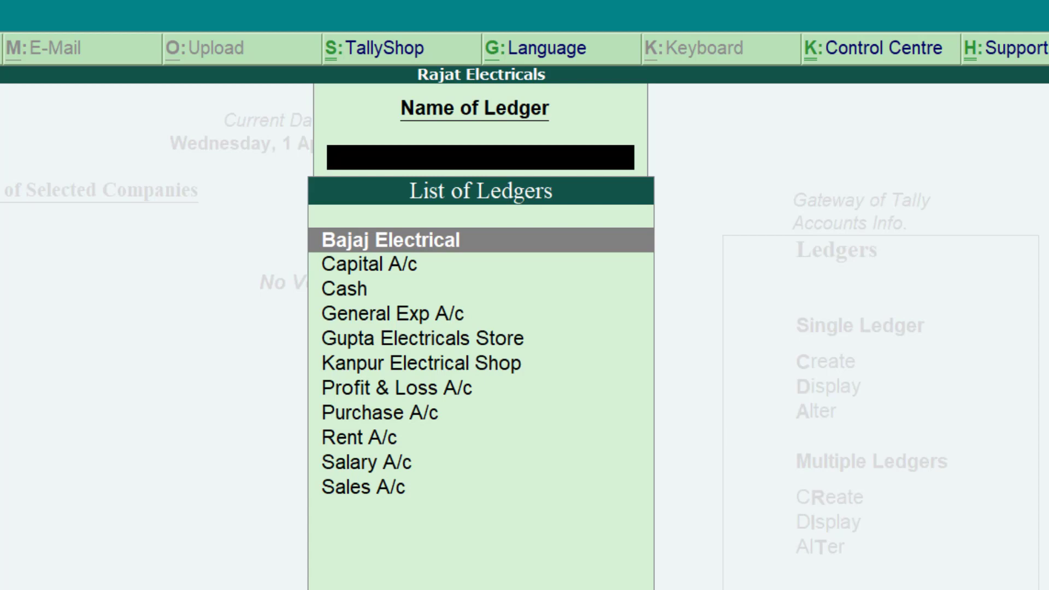
key("Down")
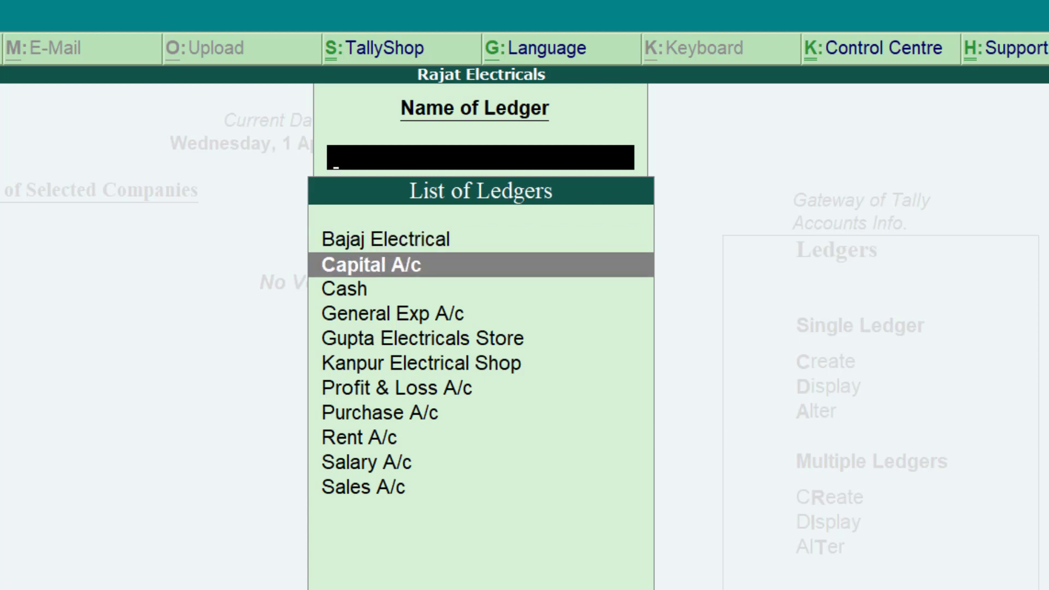
key("Down")
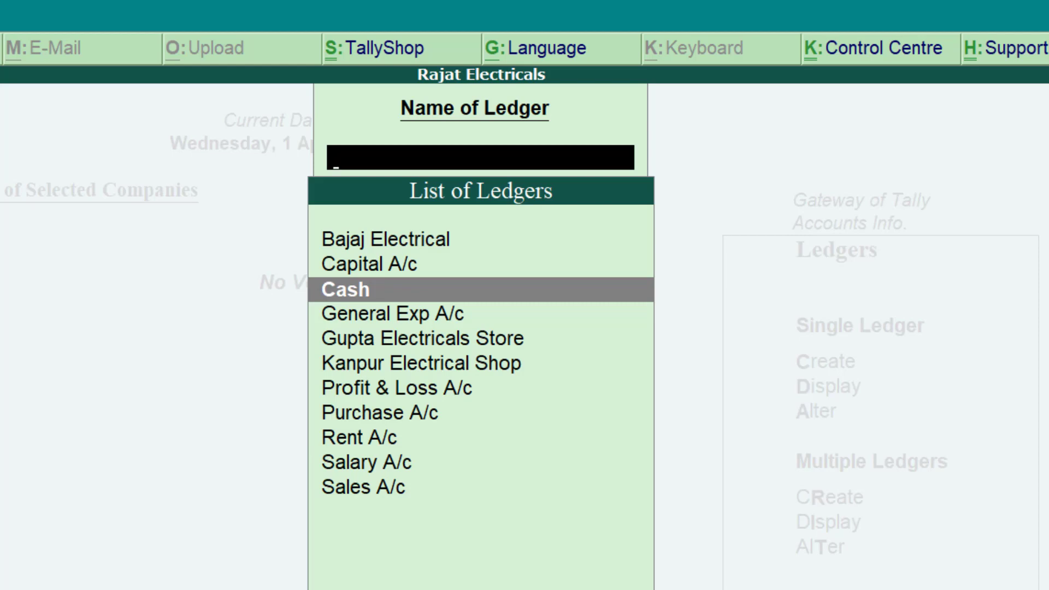
key("Down")
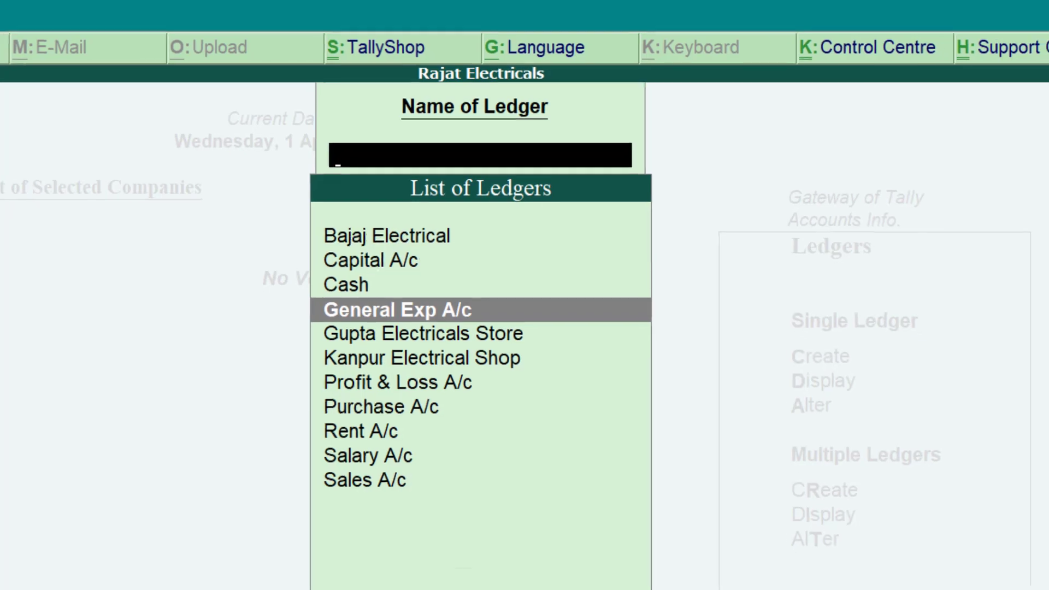
key("Return")
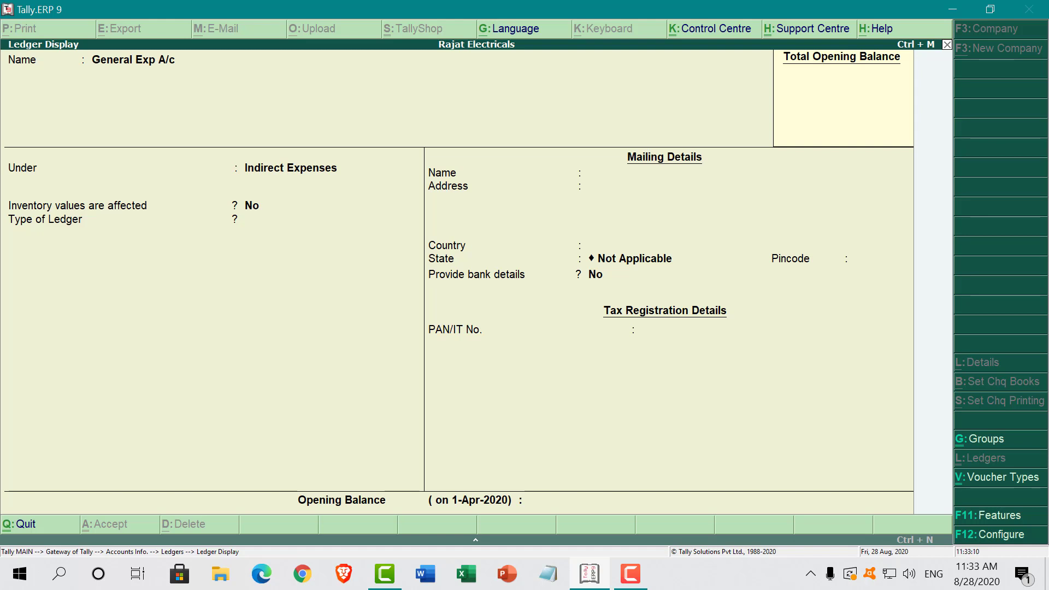
key("Escape")
key("Escape")
key("Escape")
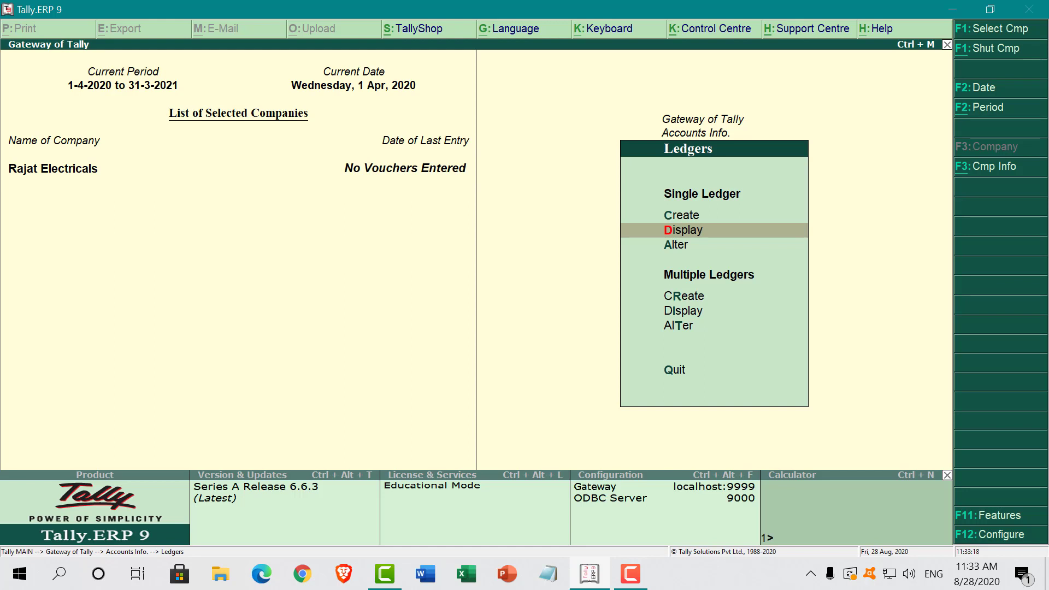
Display all ledgers under the Indirect Expenses group in the multiple-ledger view, and return to the ledger options.
key("Down")
key("Down")
key("Down")
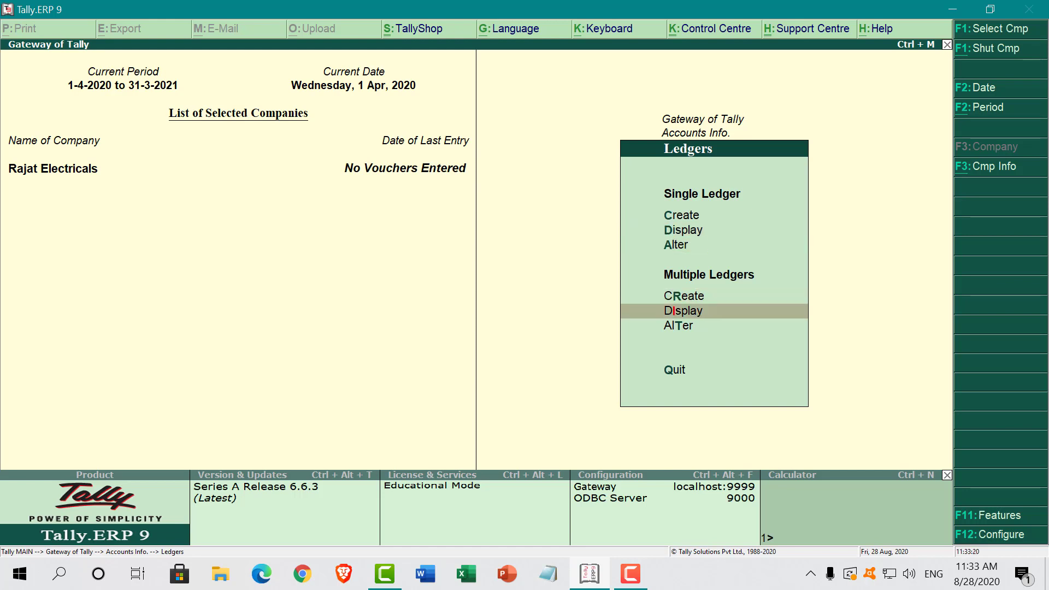
key("Return")
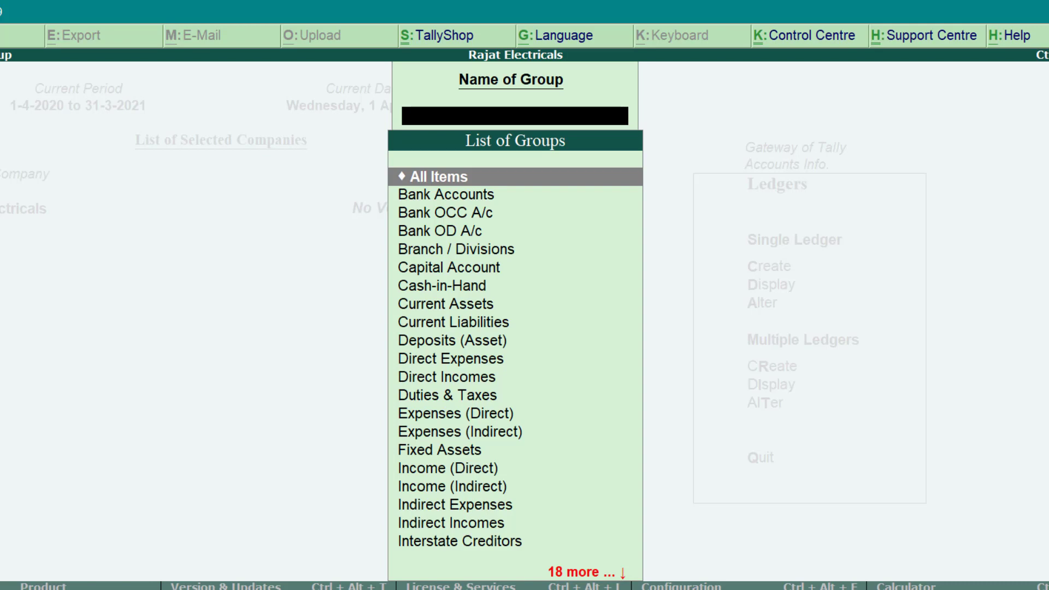
type("I")
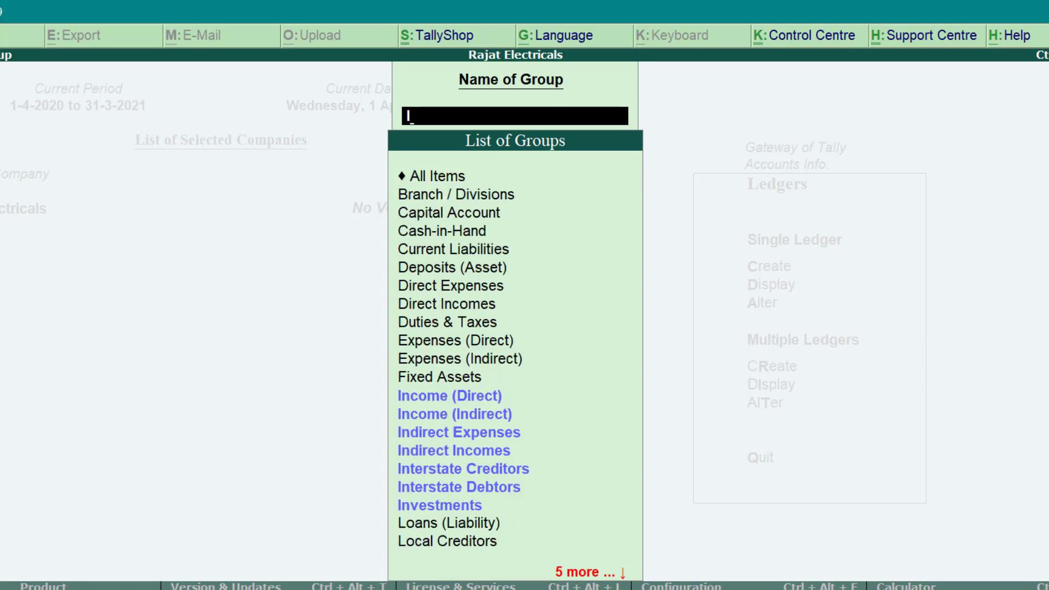
type("n")
key("Down")
key("Down")
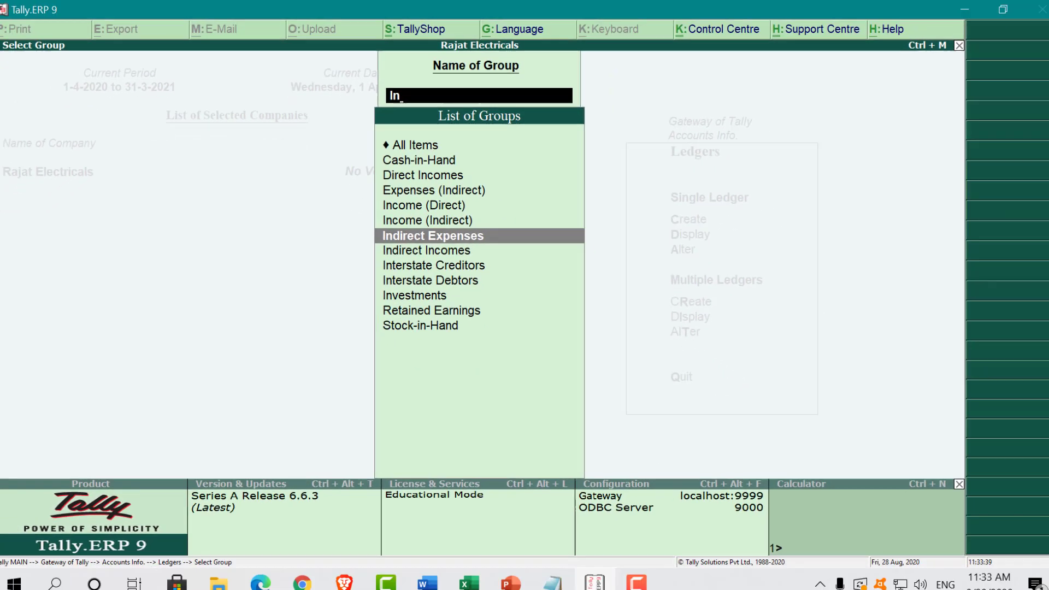
key("Return")
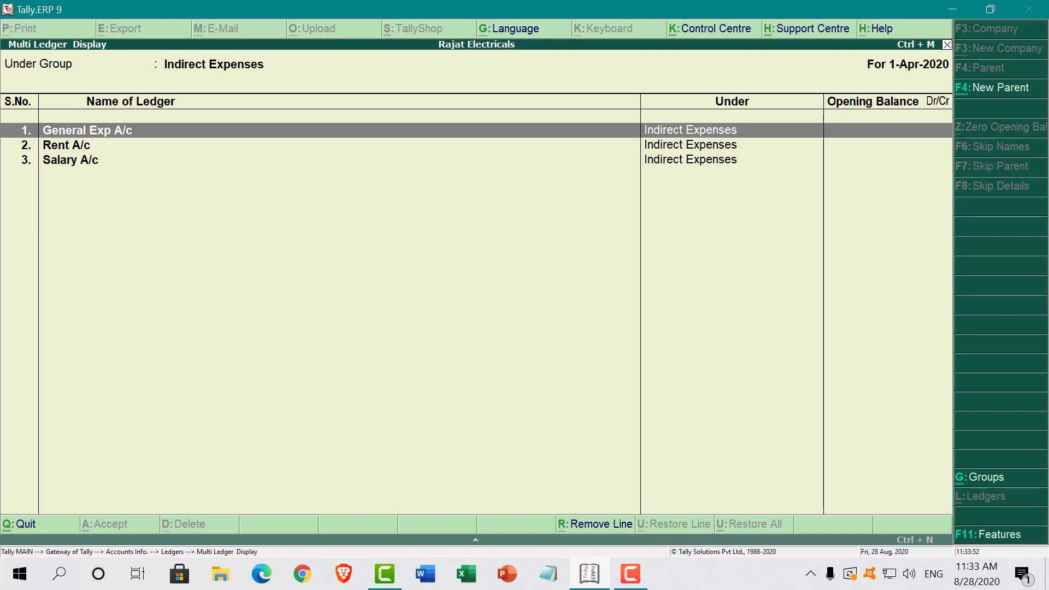
key("Escape")
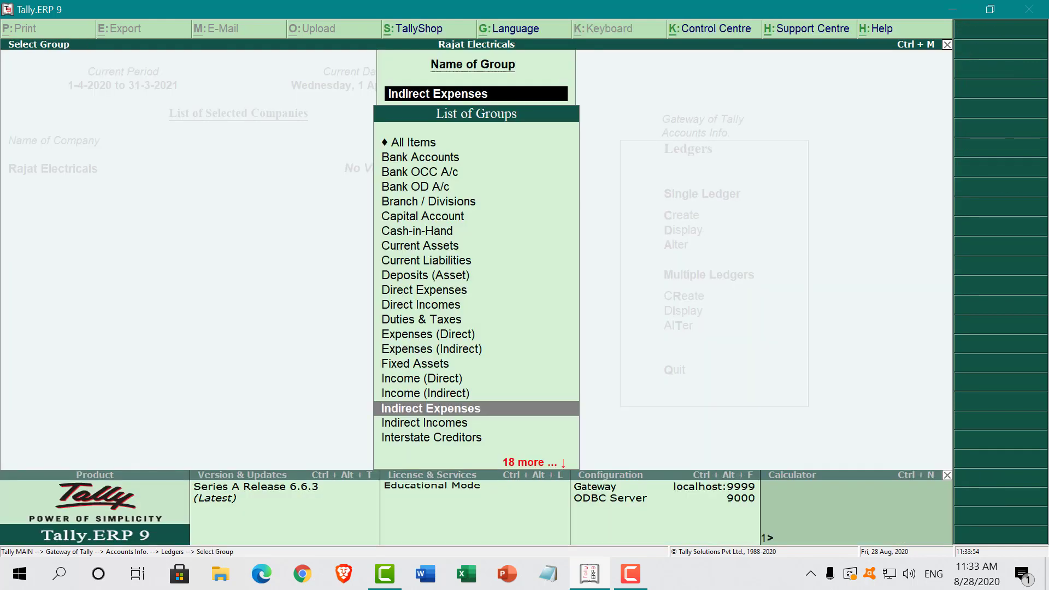
key("Escape")
key("Escape")
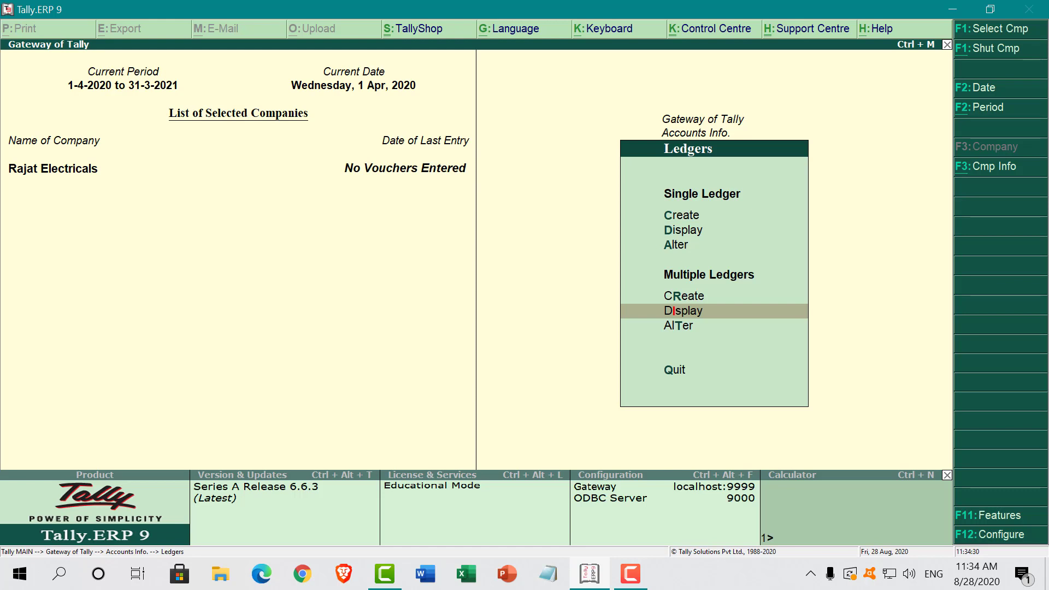
Open the General Exp A/c ledger for alteration and rename it Business Exp A/c.
key("Up")
key("Up")
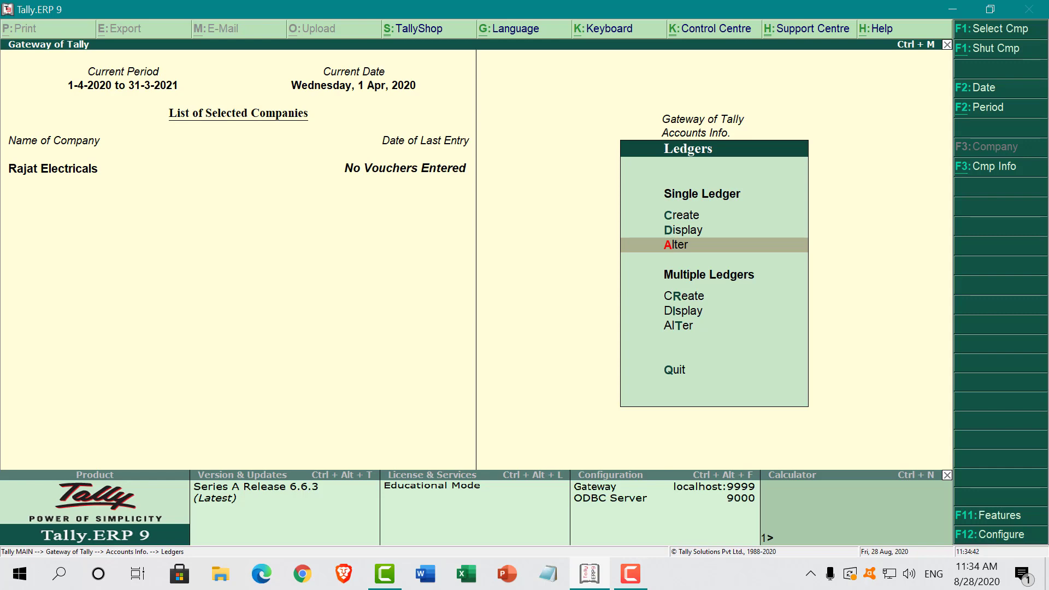
key("Return")
type("Ge")
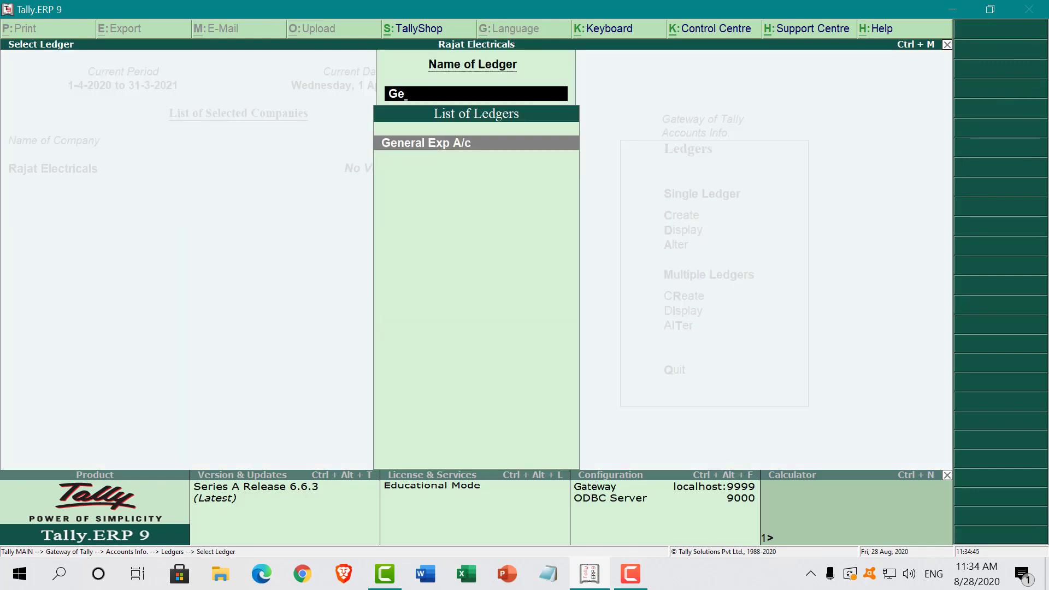
key("Return")
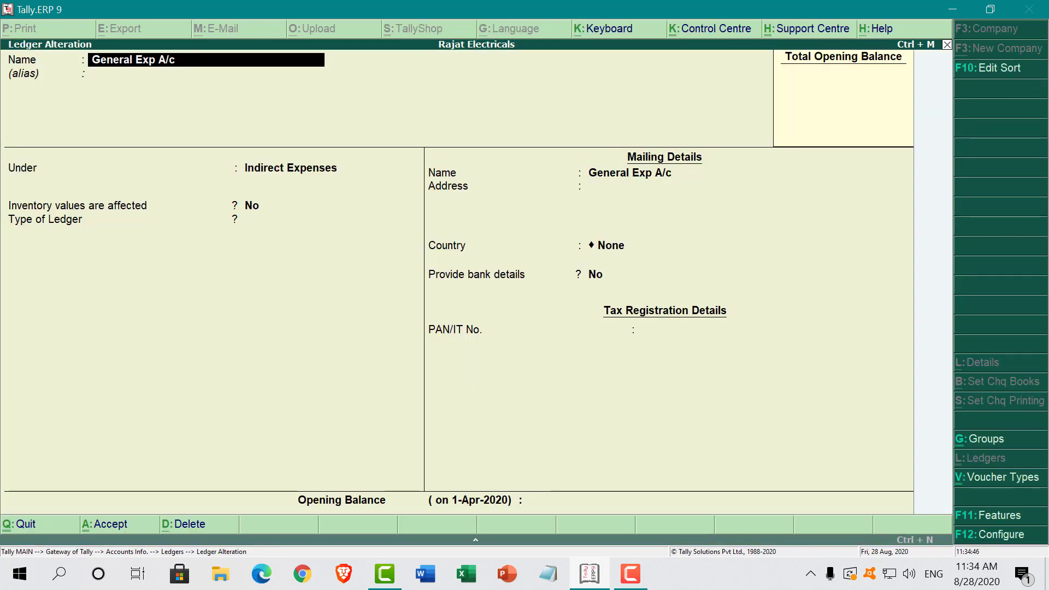
type("B")
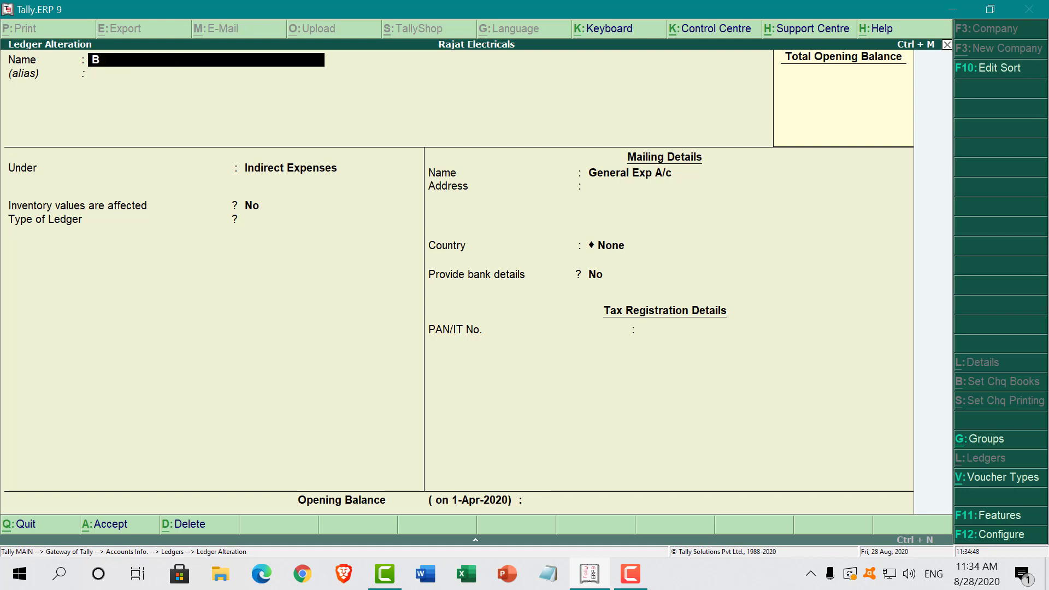
type("usiness exp A/c")
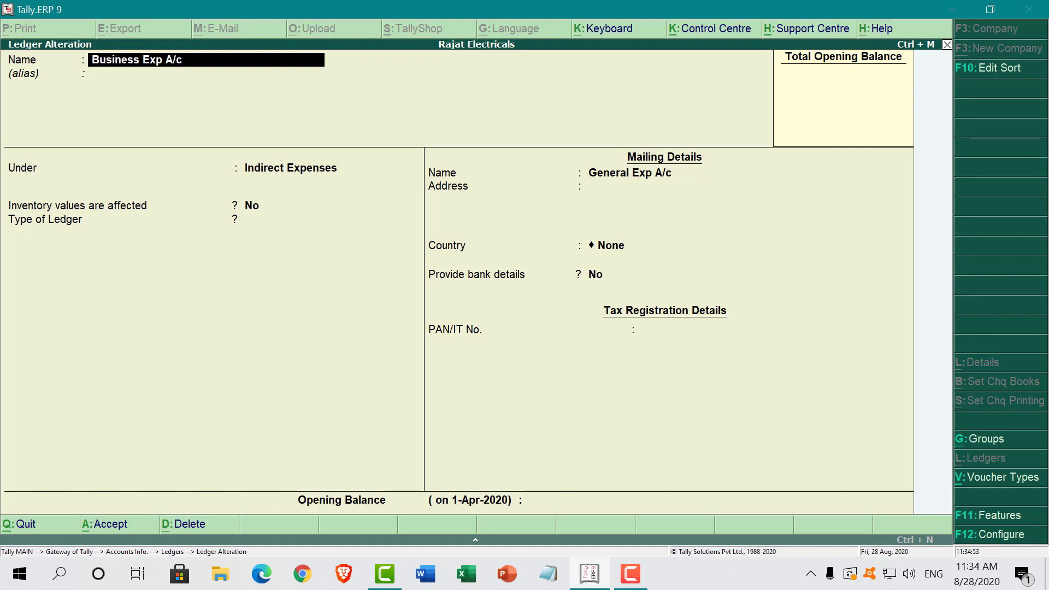
Accept the remaining ledger details with the type of ledger as Not Applicable and no bank details, and save the altered ledger.
key("Return")
key("Return")
key("Return")
key("Return")
key("Return")
key("Return")
key("Return")
key("Return")
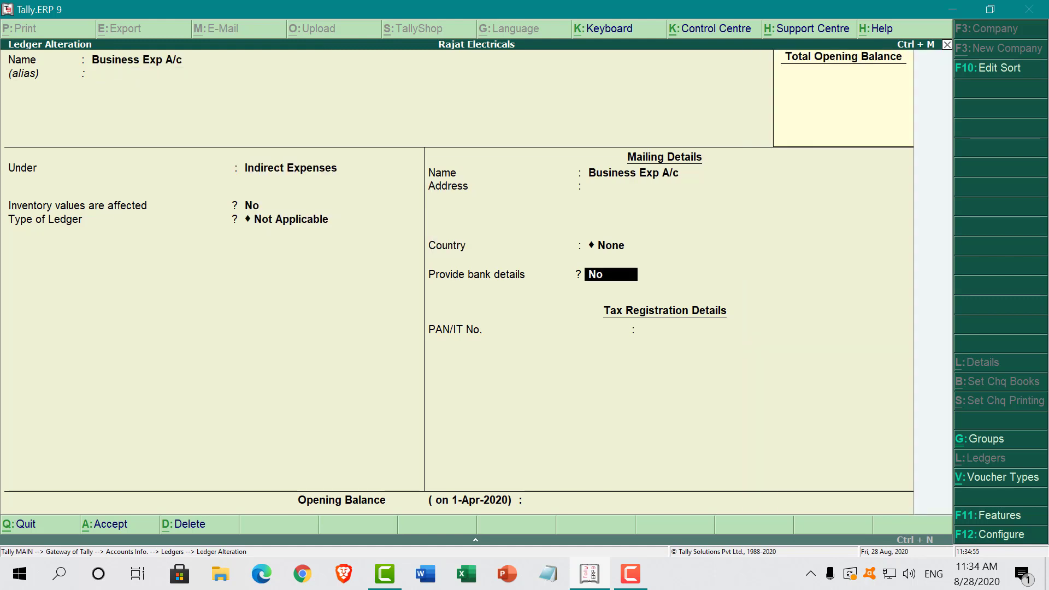
key("Return")
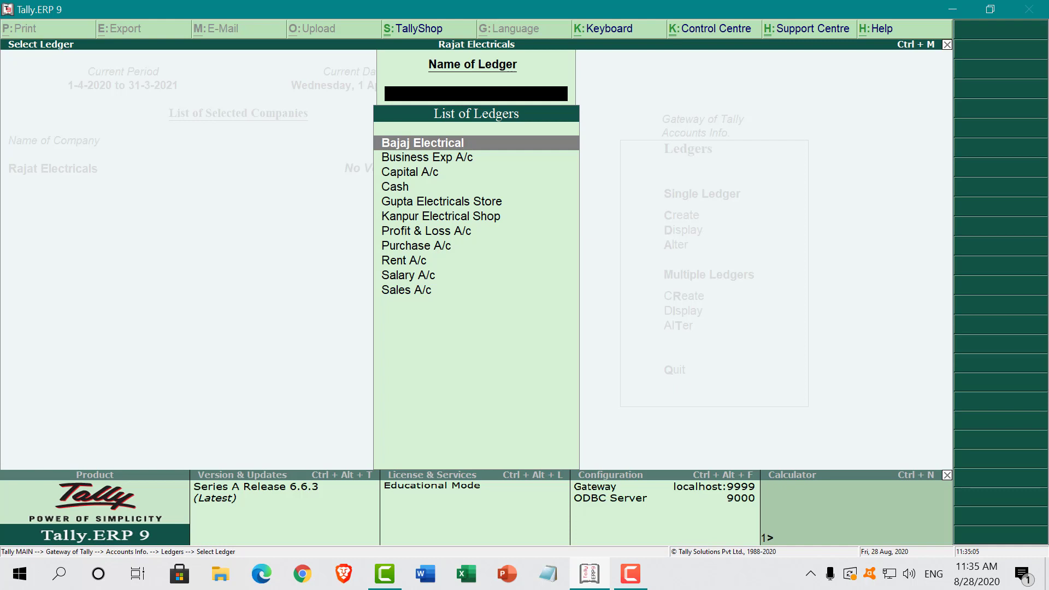
Open the Kanpur Electrical Shop ledger for alteration and delete it.
key("Down")
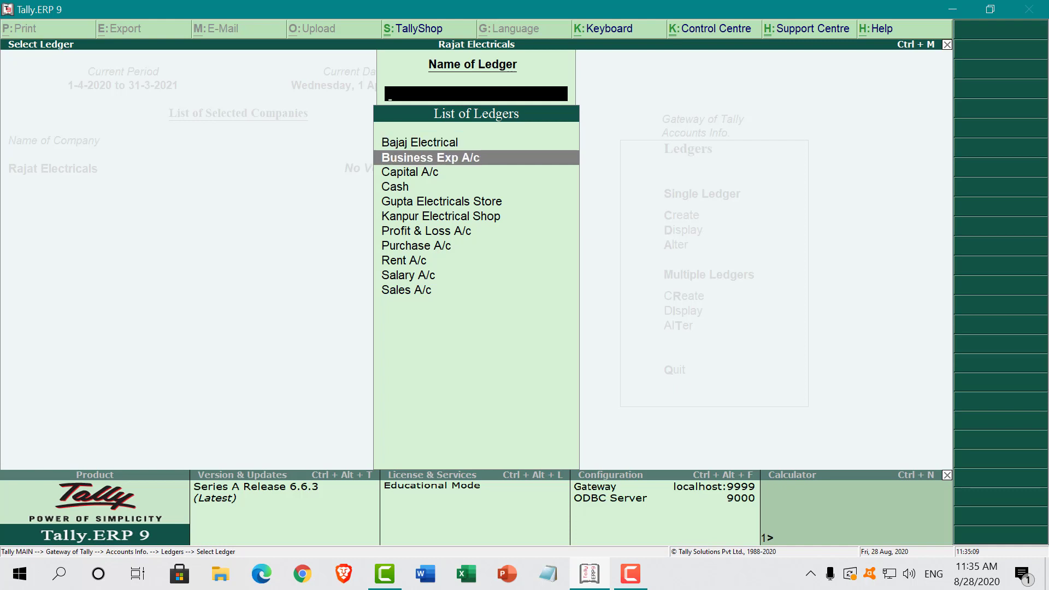
key("Down")
key("Down")
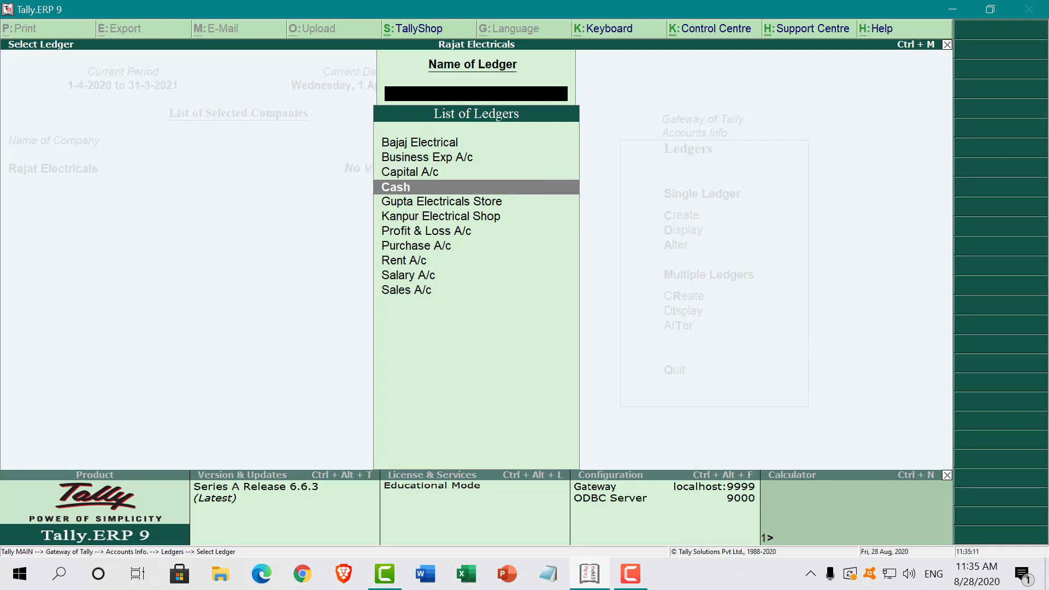
key("Down")
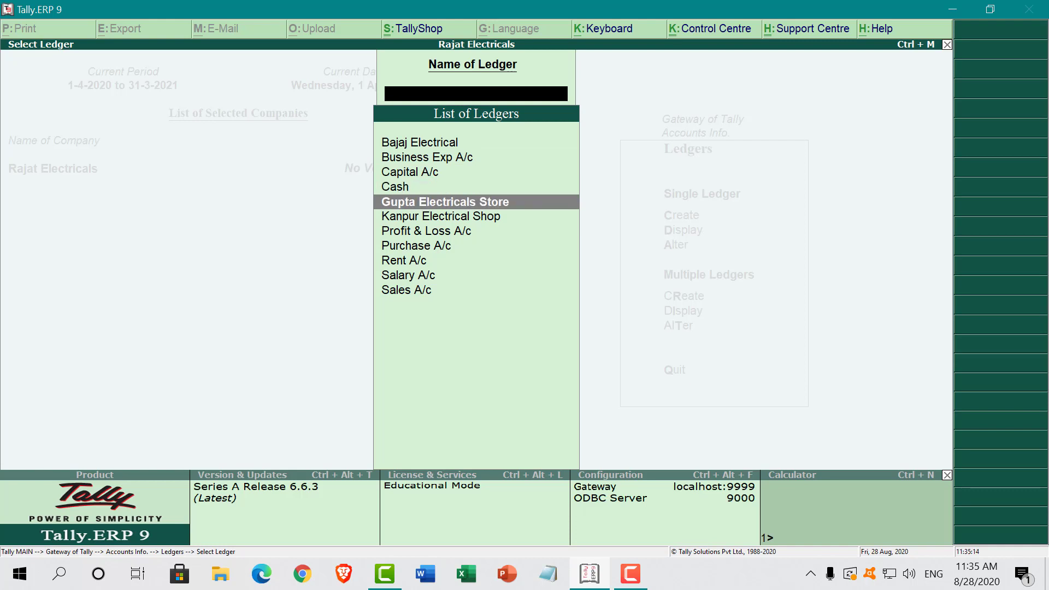
key("Down")
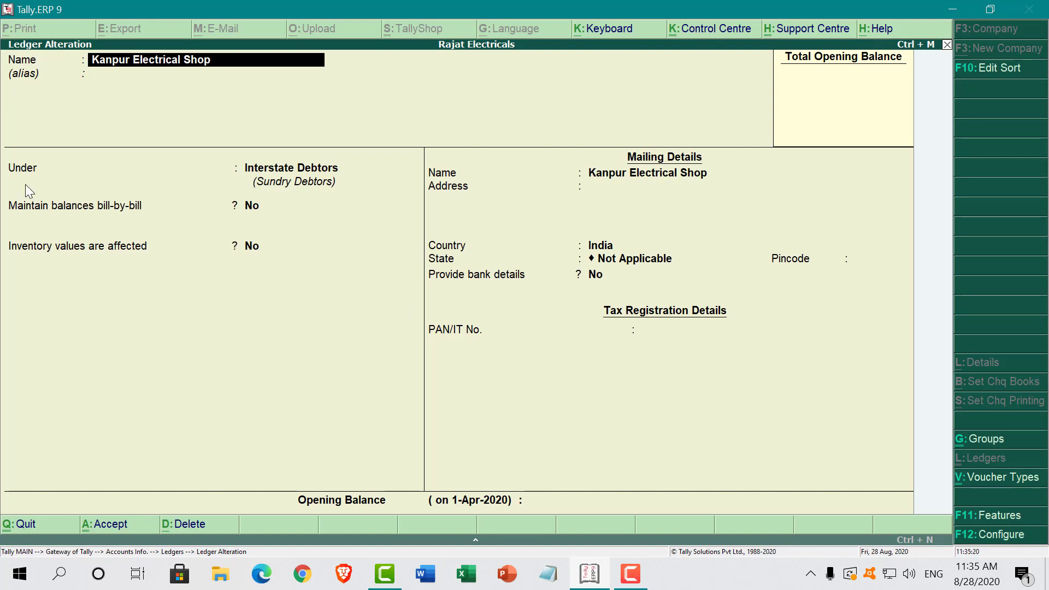
key("alt+d")
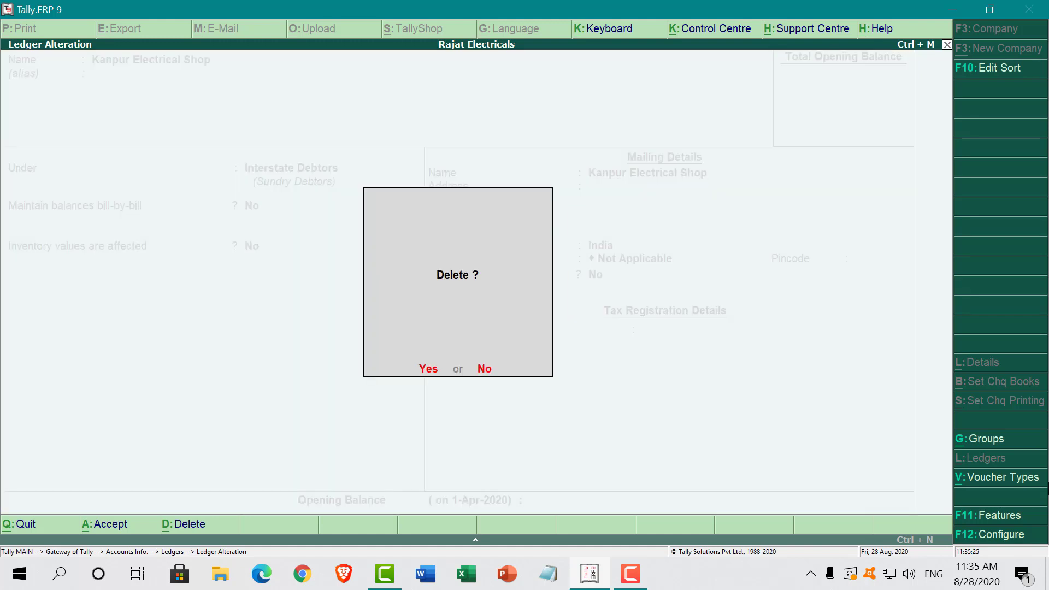
key("y")
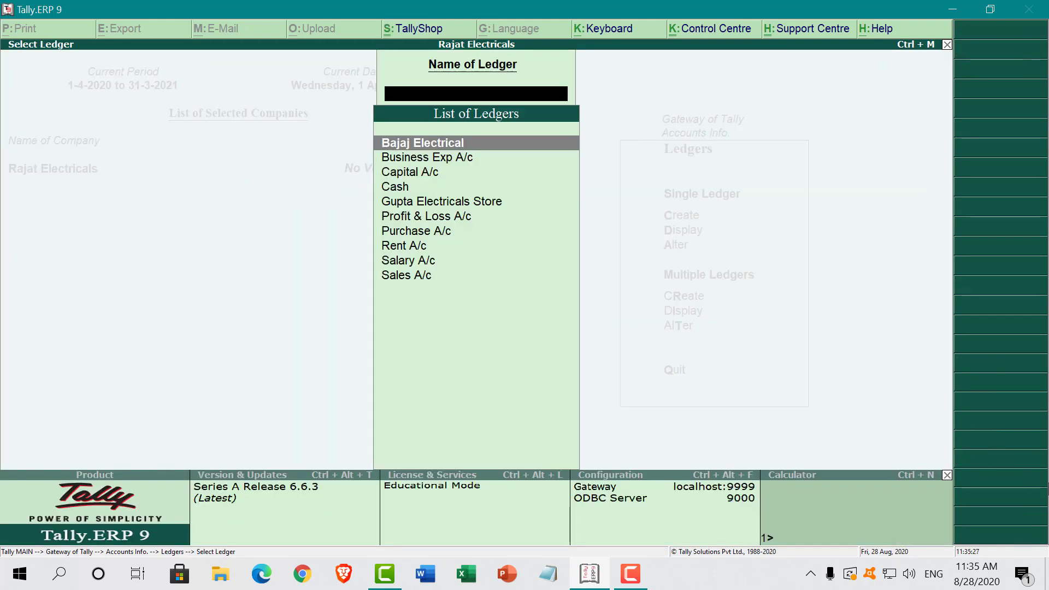